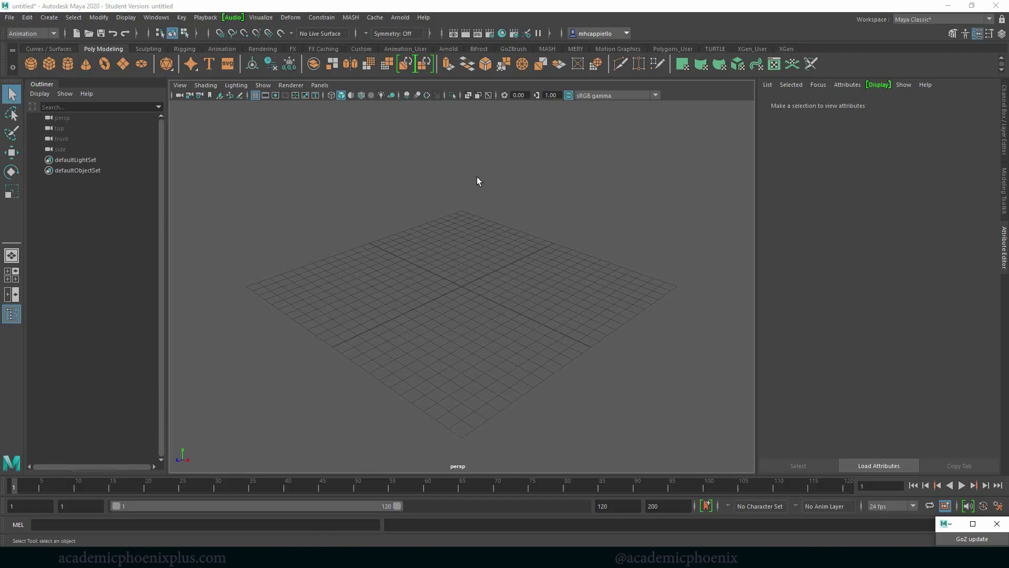
Step: Set the Barrel folder as the current Maya project
click(10, 18)
click(90, 327)
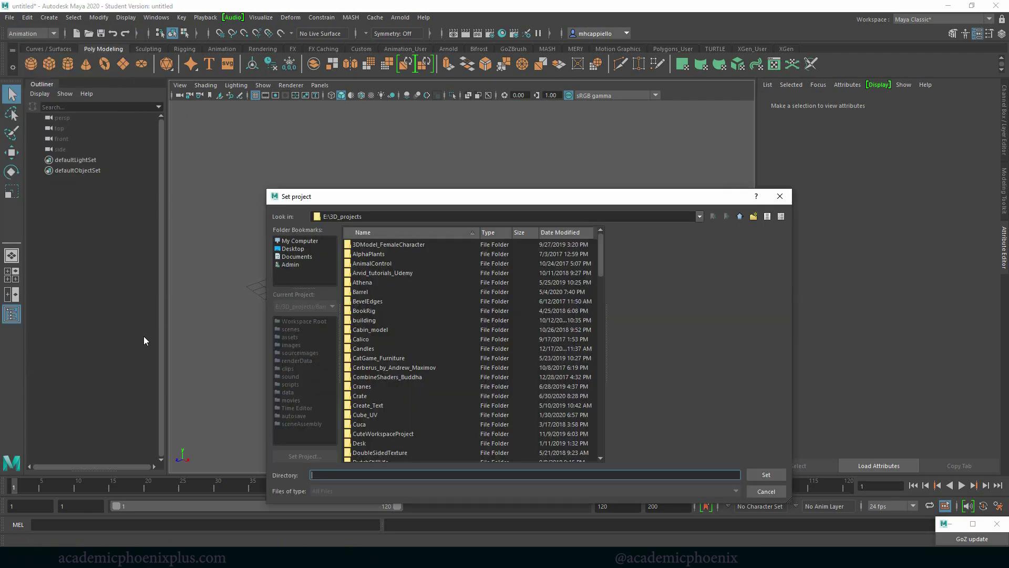
mouse_move(600, 261)
mouse_down()
mouse_move(595, 272)
mouse_move(599, 256)
mouse_up()
click(367, 292)
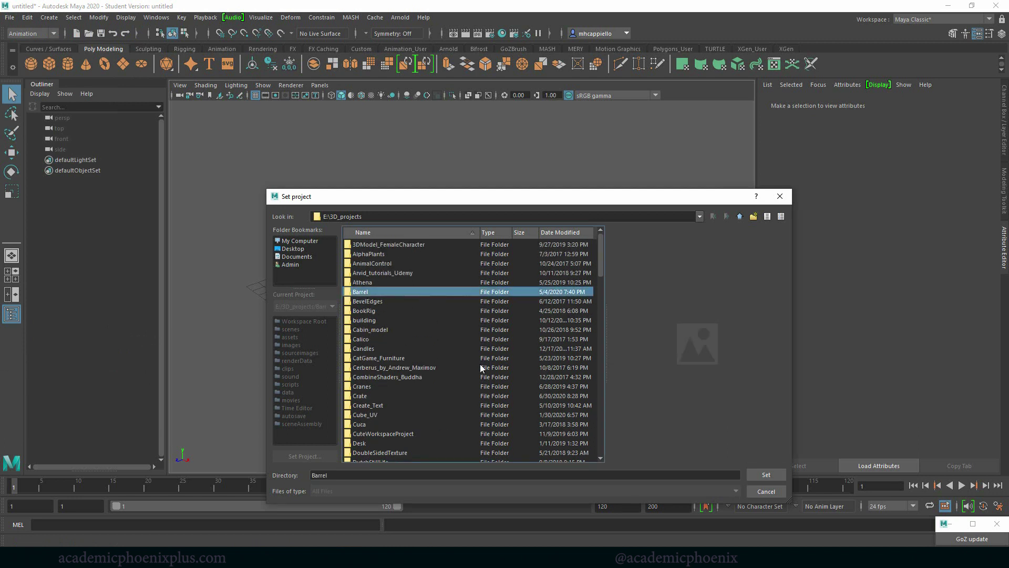
click(766, 475)
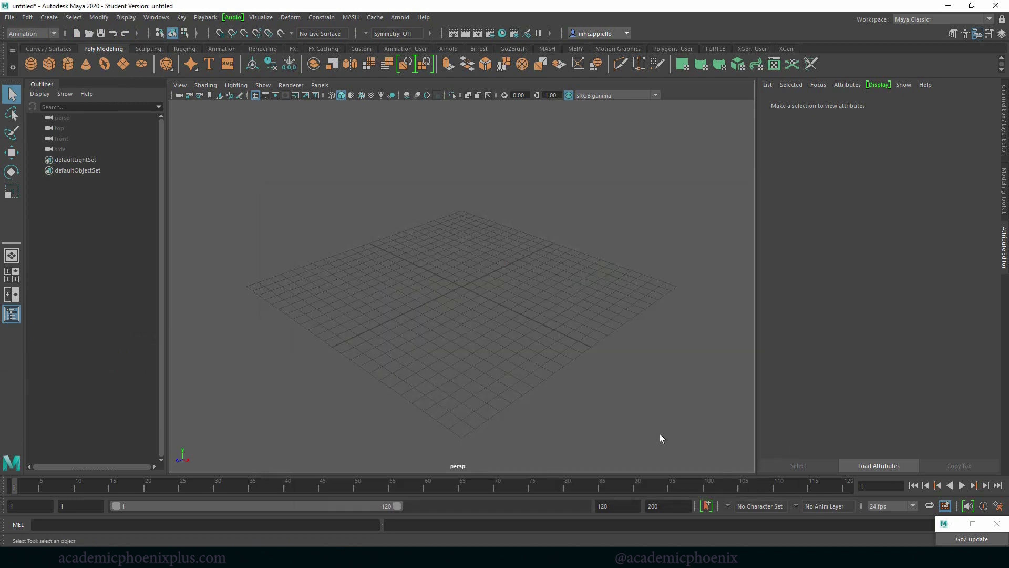
Step: Open Barrel_v3_ColorDone.mb, then select the sky dome light, the barrel and the ground plane
click(9, 17)
click(32, 42)
double_click(468, 283)
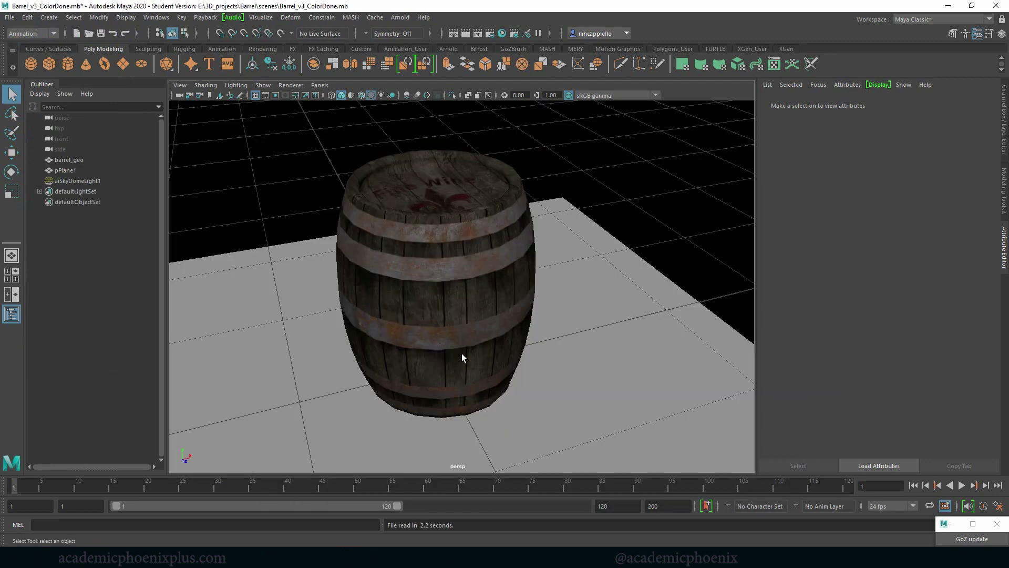
click(682, 223)
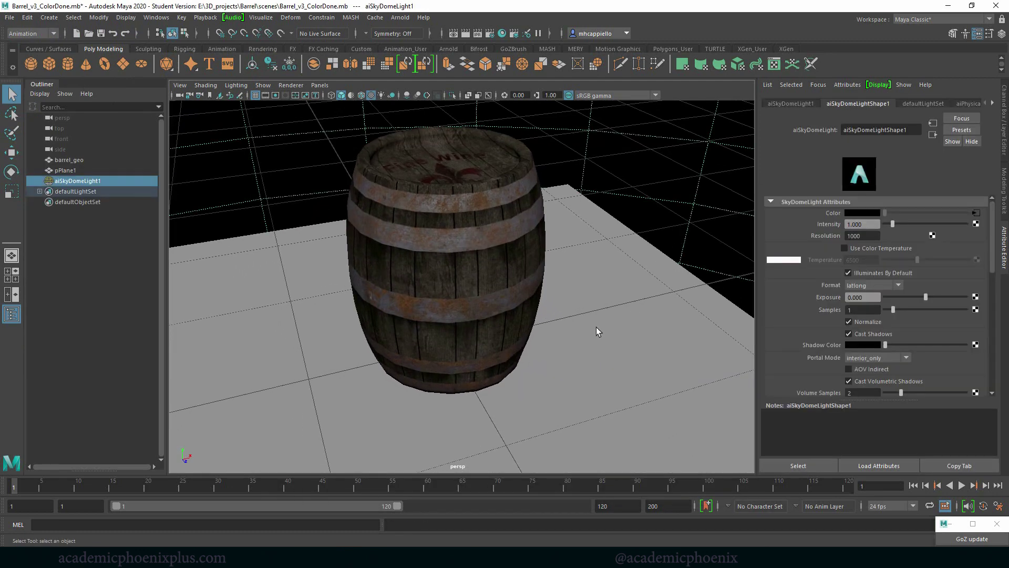
click(511, 311)
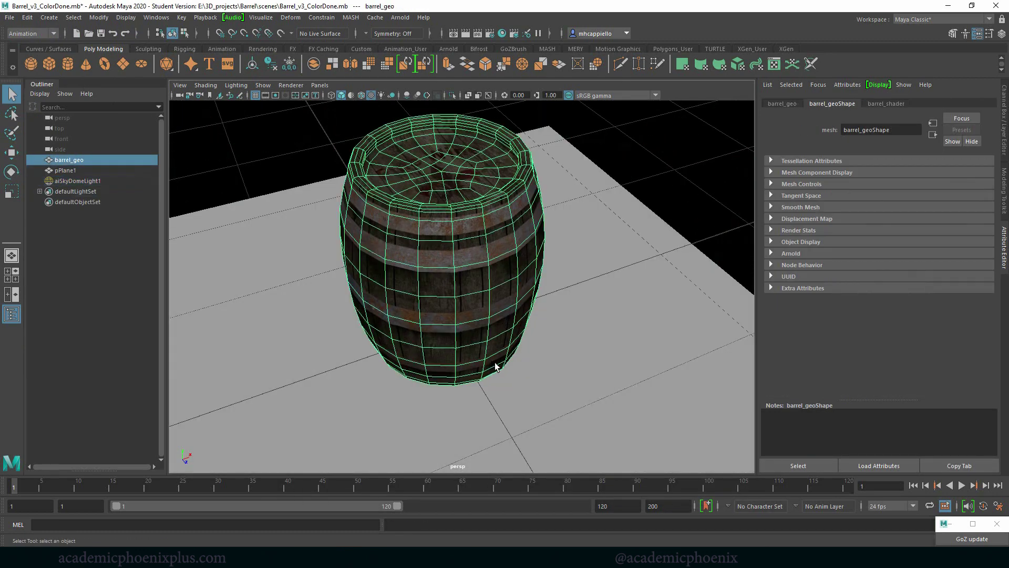
click(646, 275)
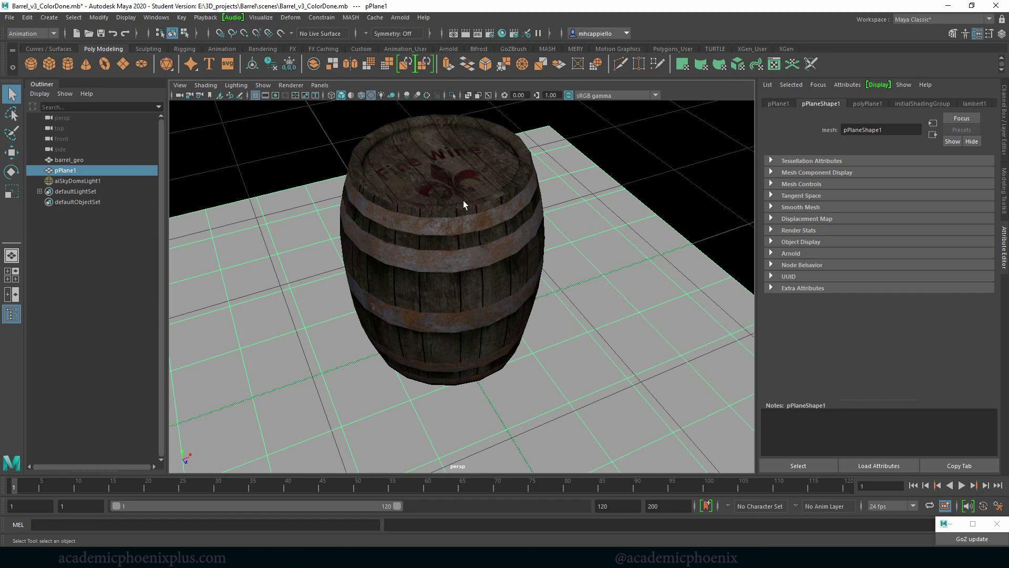
click(400, 17)
click(405, 36)
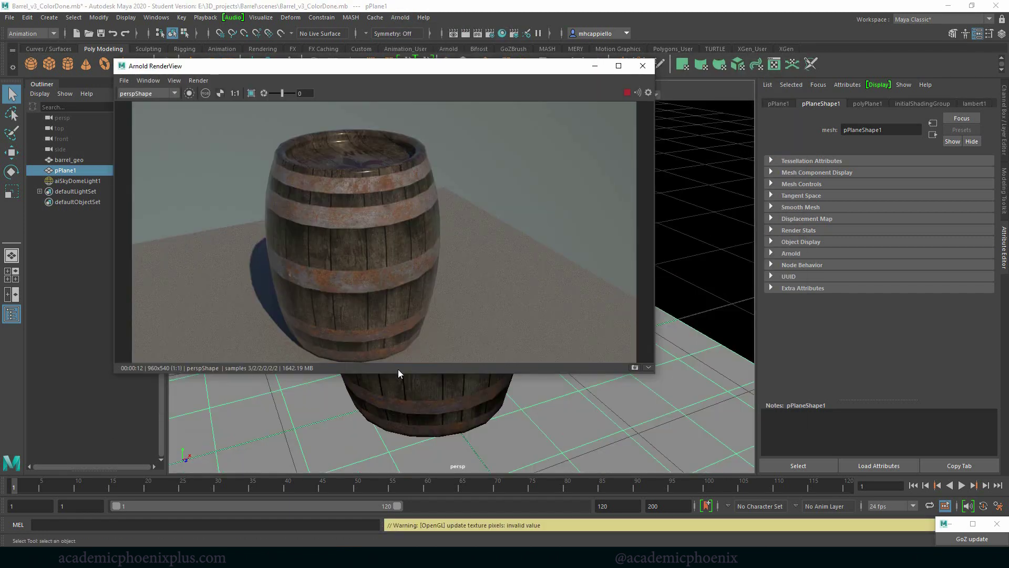
drag(388, 375, 389, 425)
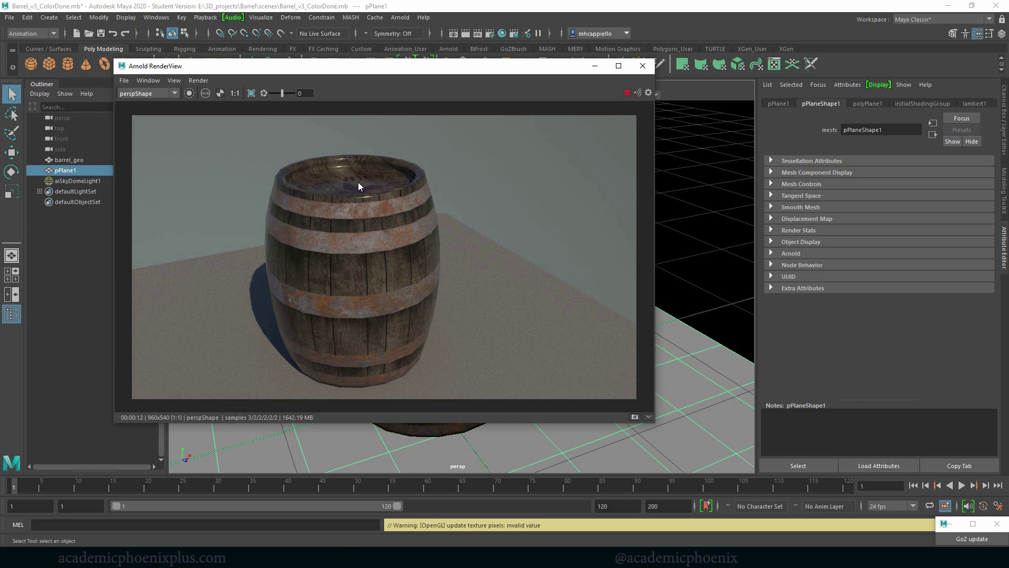
click(642, 66)
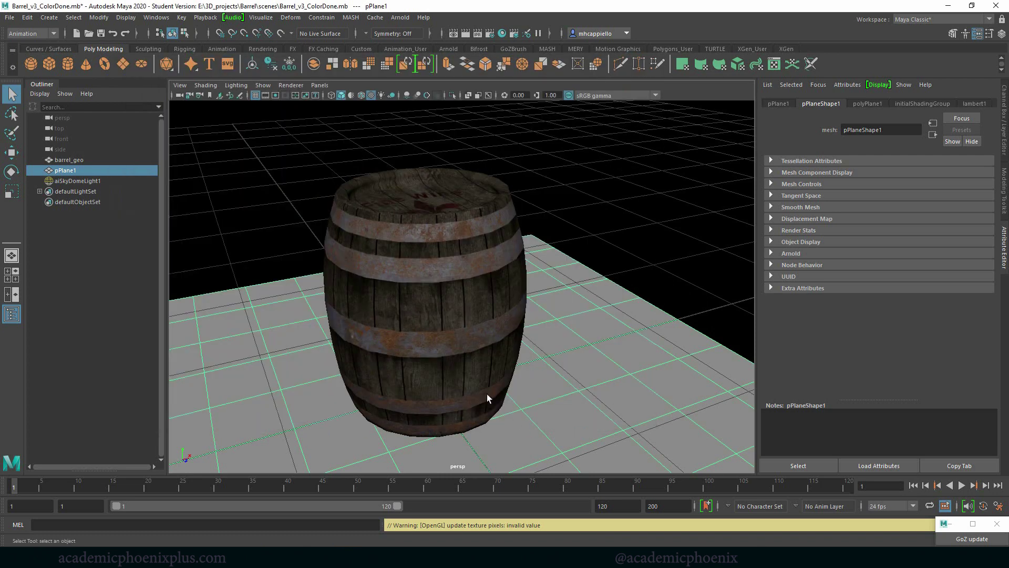
Step: Target the logo group and add a Hue/Saturation adjustment layer at Saturation -100
click(481, 429)
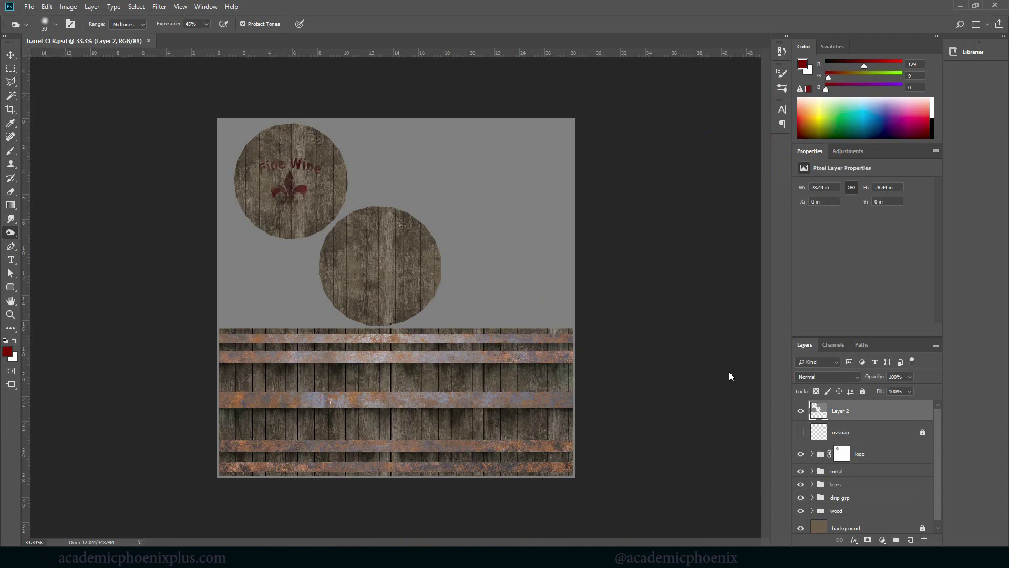
click(878, 452)
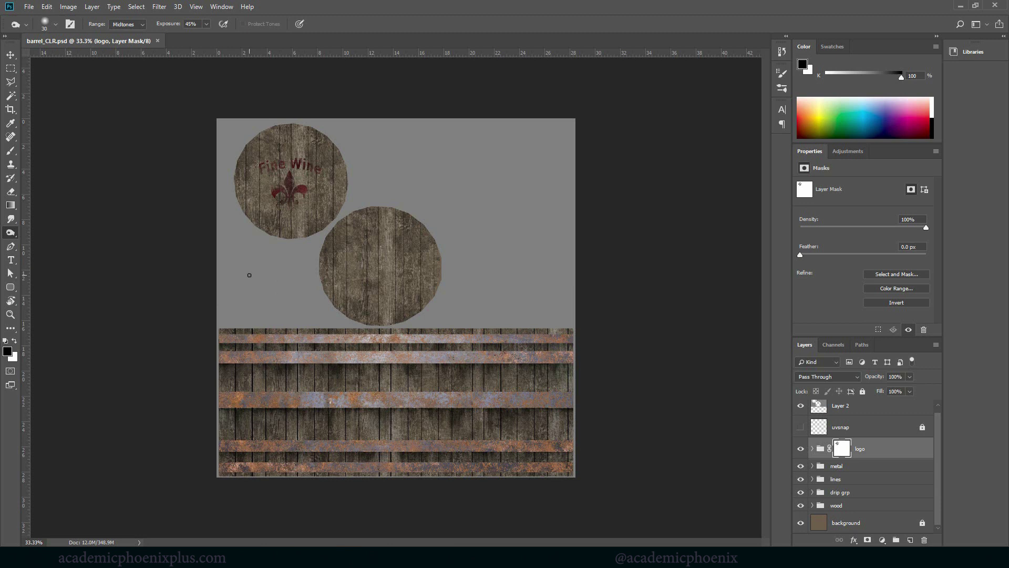
click(875, 452)
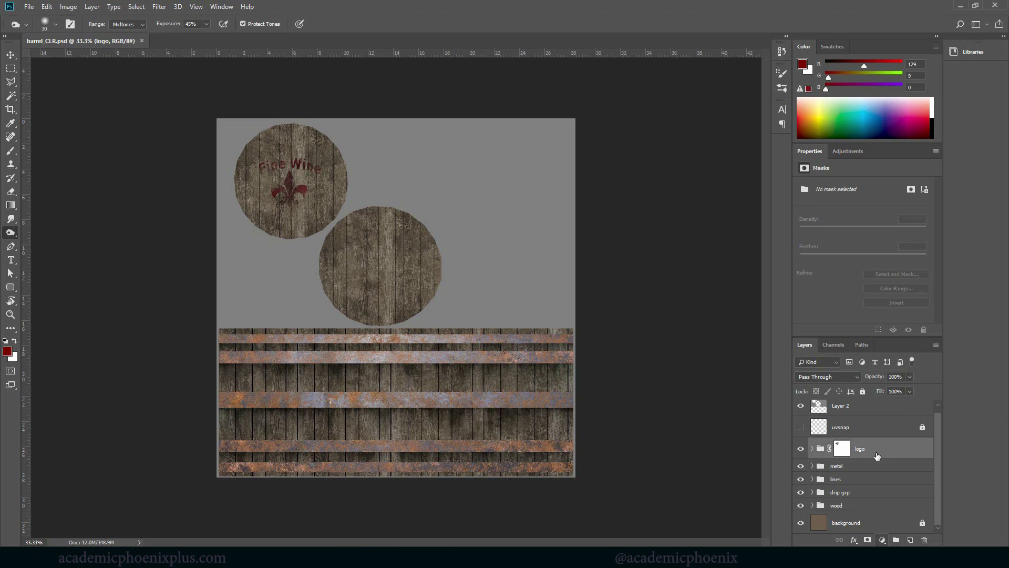
click(883, 542)
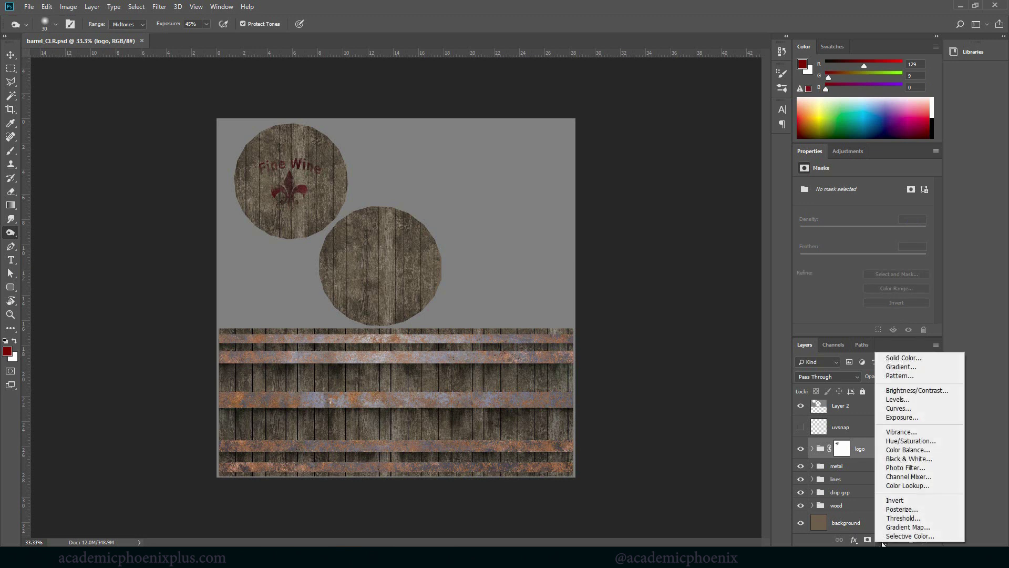
click(914, 441)
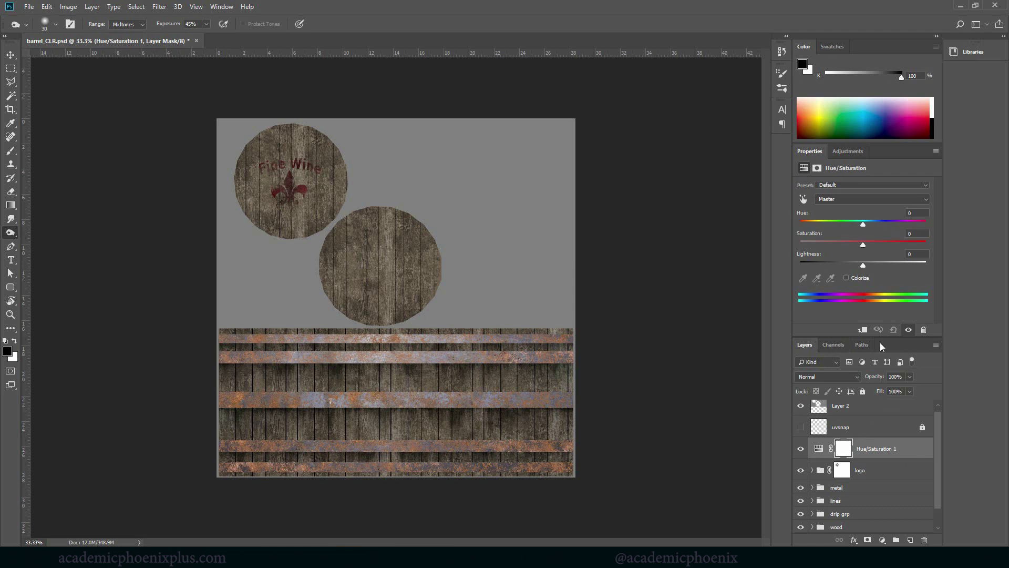
drag(863, 245, 796, 246)
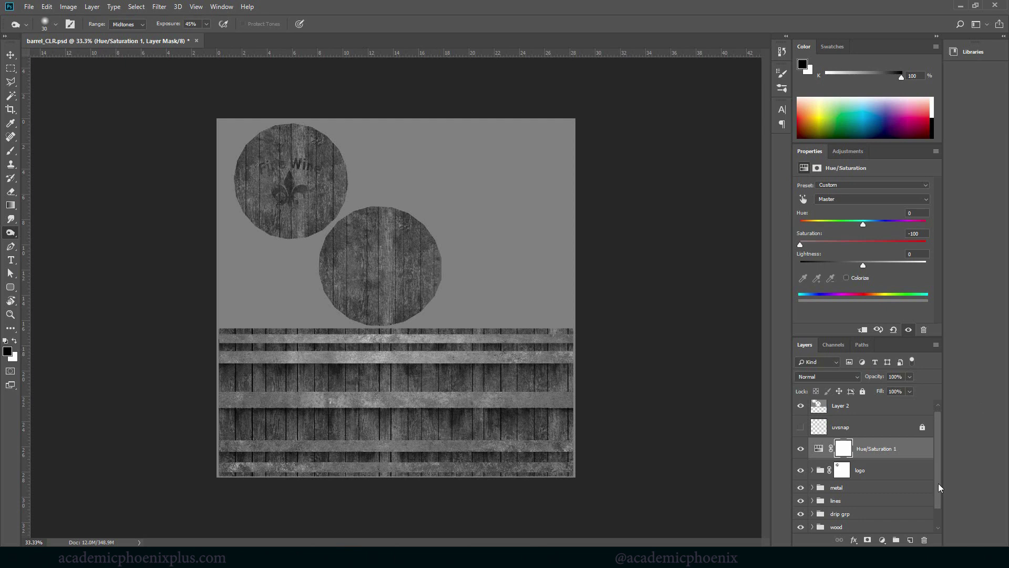
Step: Save the greyscale texture as barrel_BMP.psd with Maximize Compatibility, then return to Maya
scroll(941, 512, down, 1)
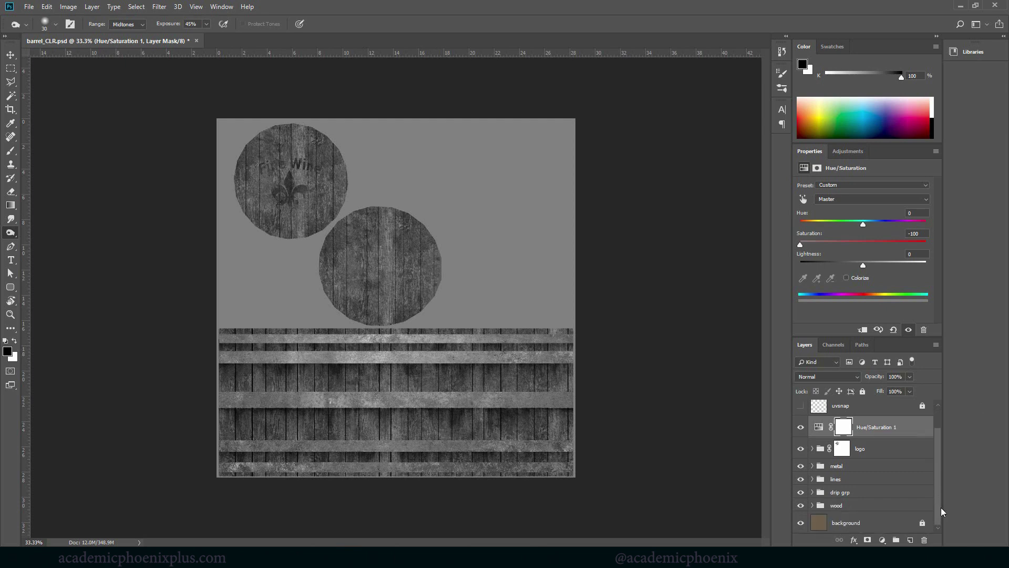
click(28, 7)
click(63, 124)
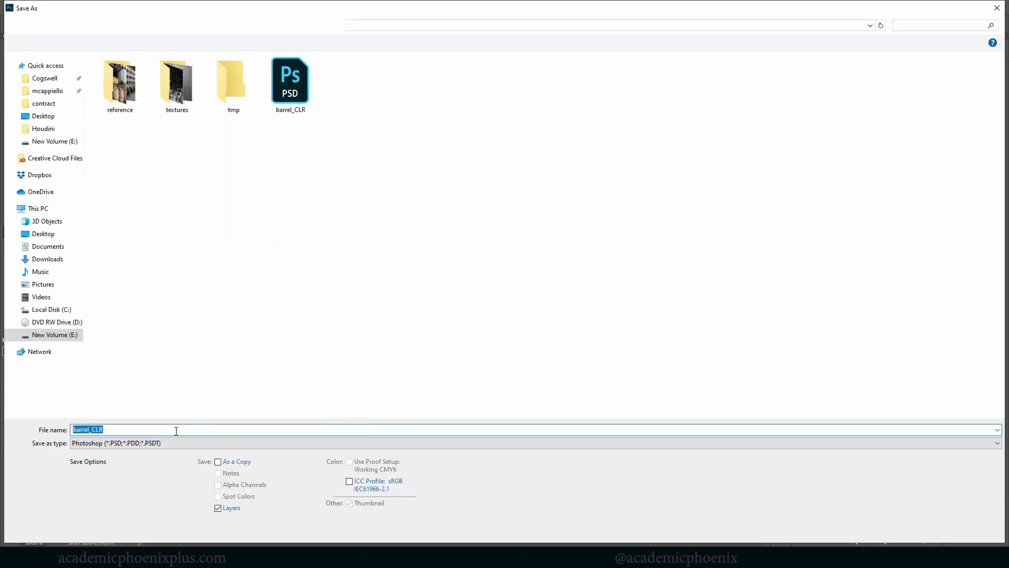
click(104, 432)
drag(92, 430, 133, 429)
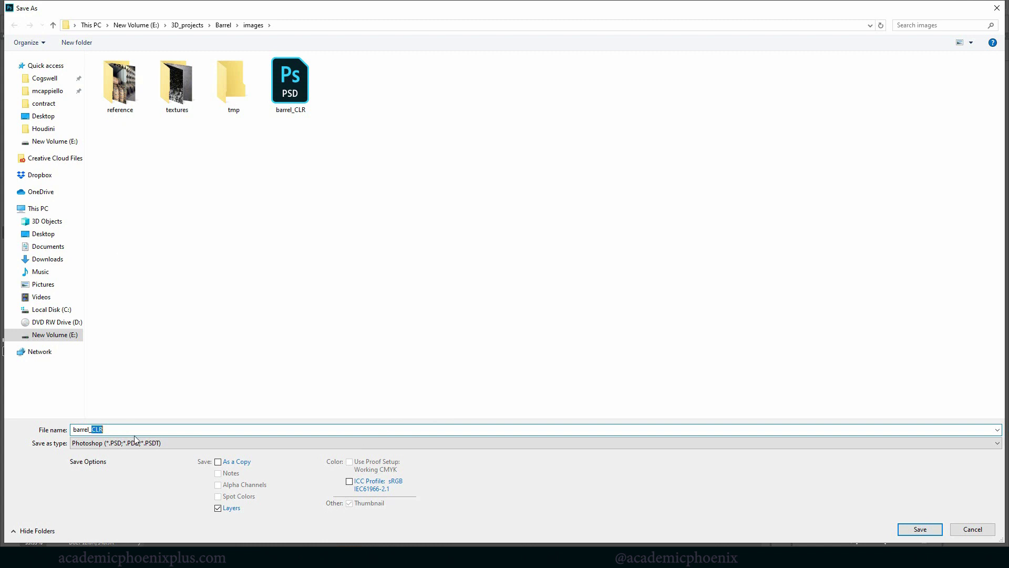
text(BMO)
key(BackSpace)
text(P)
key(Return)
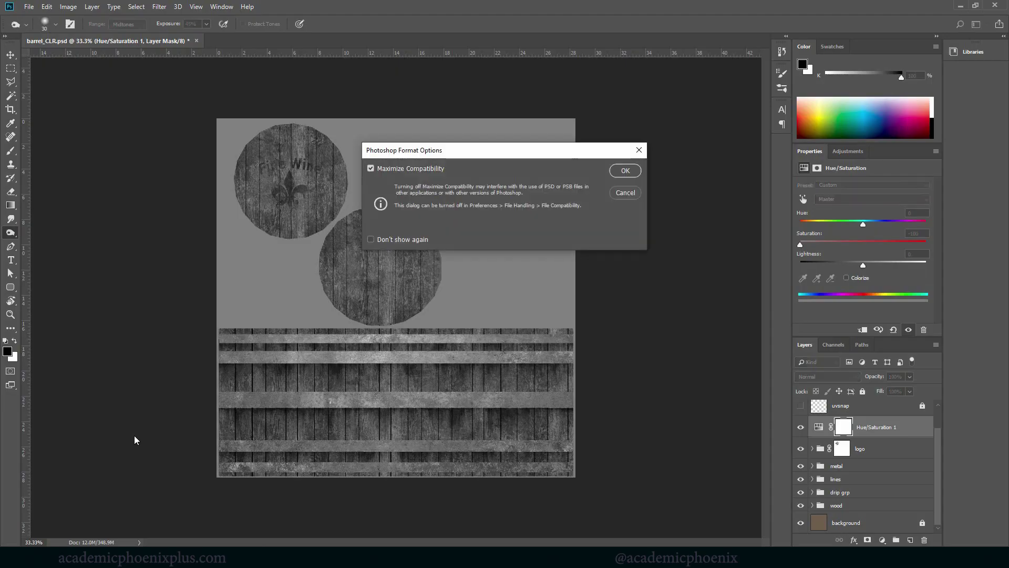
key(Return)
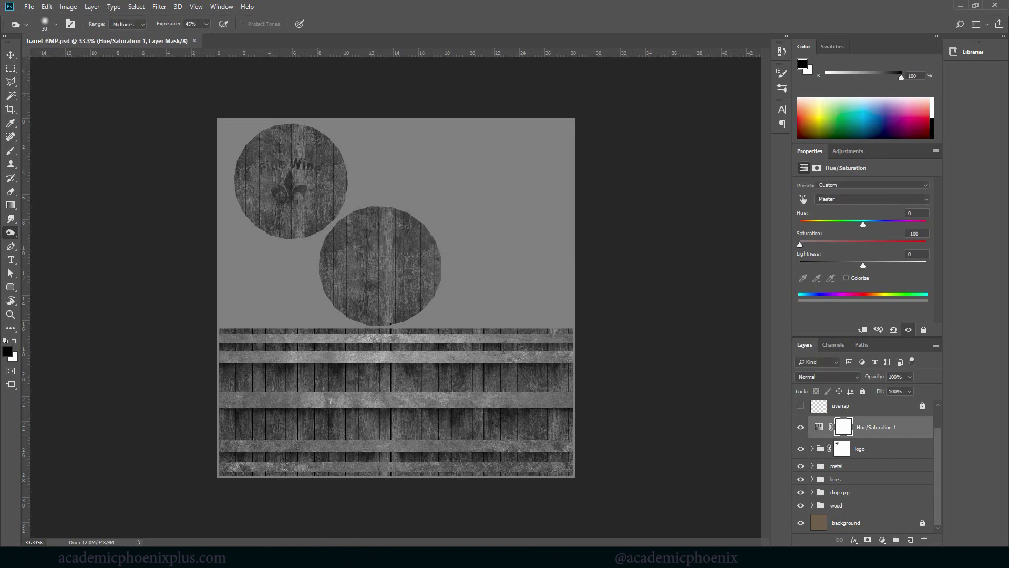
click(492, 513)
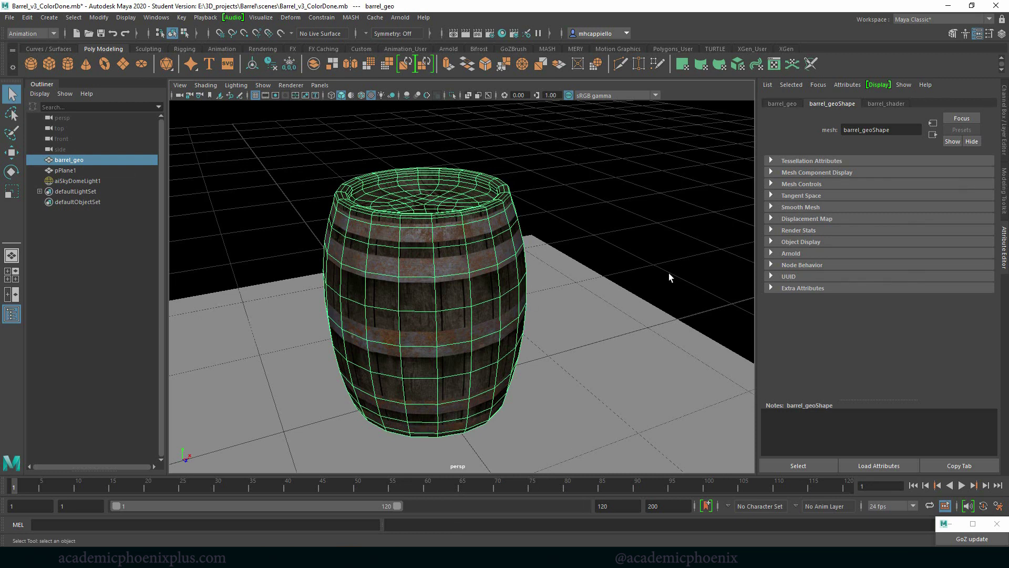
Step: Connect a File texture to barrel_shader's Bump Mapping under Geometry, creating bump2d1
click(894, 105)
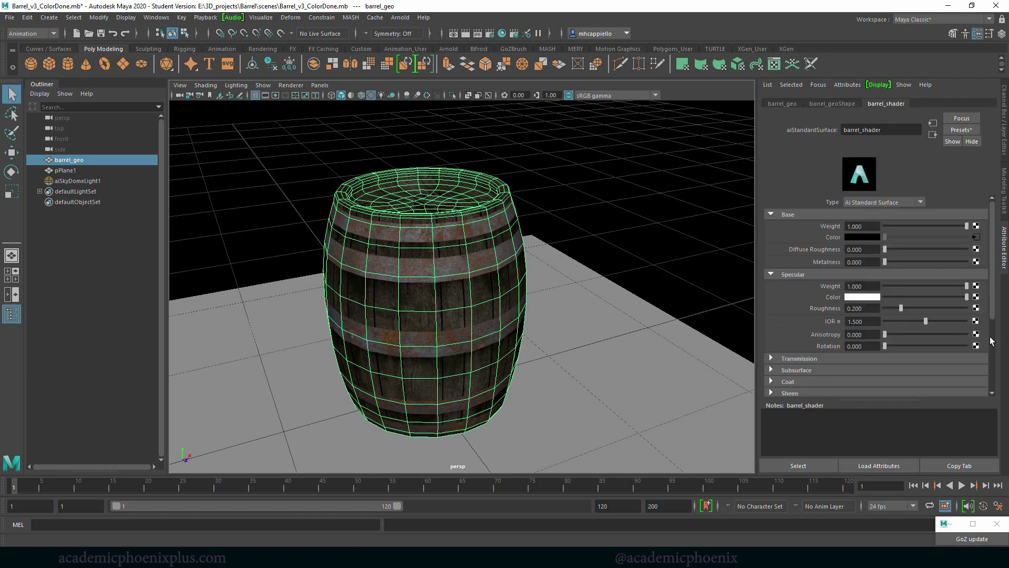
scroll(802, 375, down, 3)
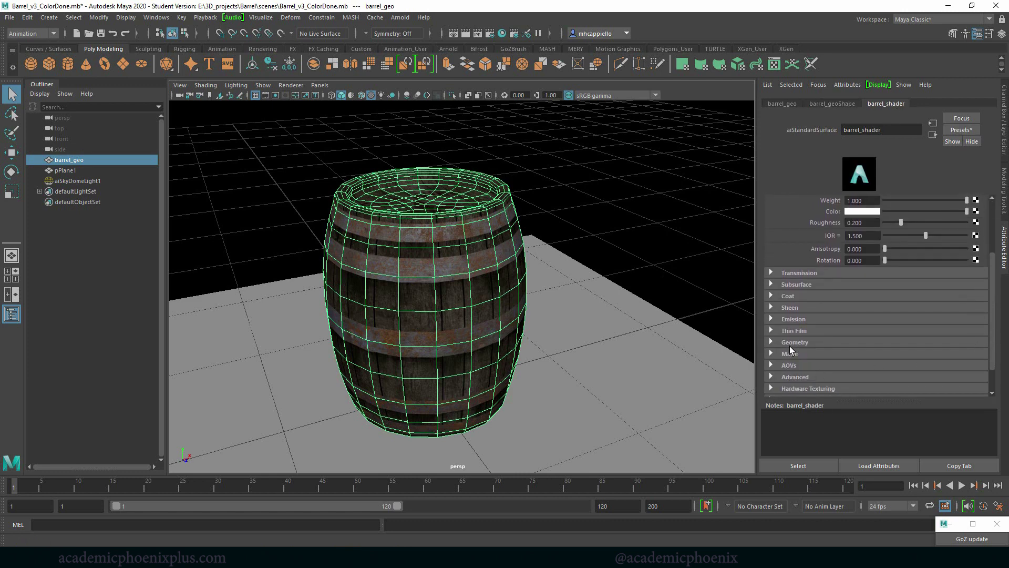
click(792, 345)
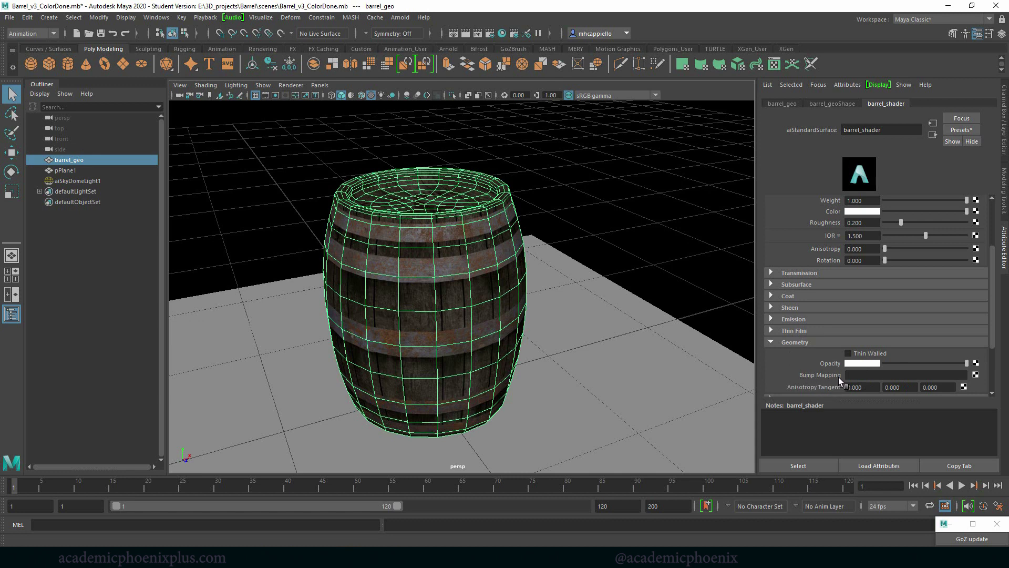
click(976, 375)
click(445, 277)
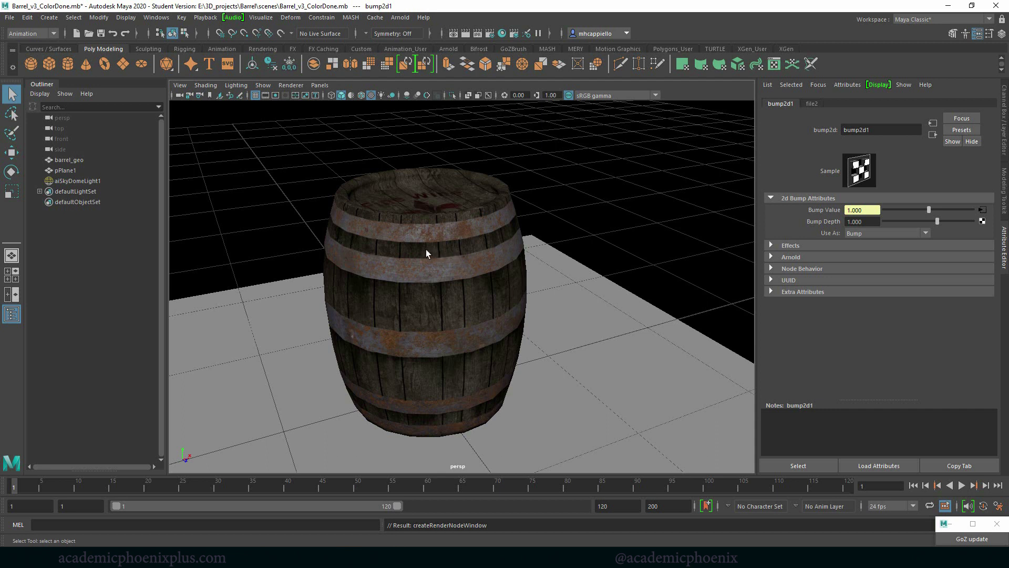
Step: Load barrel_BMP.psd from the project's images folder into the file2 bump texture
click(854, 221)
click(982, 211)
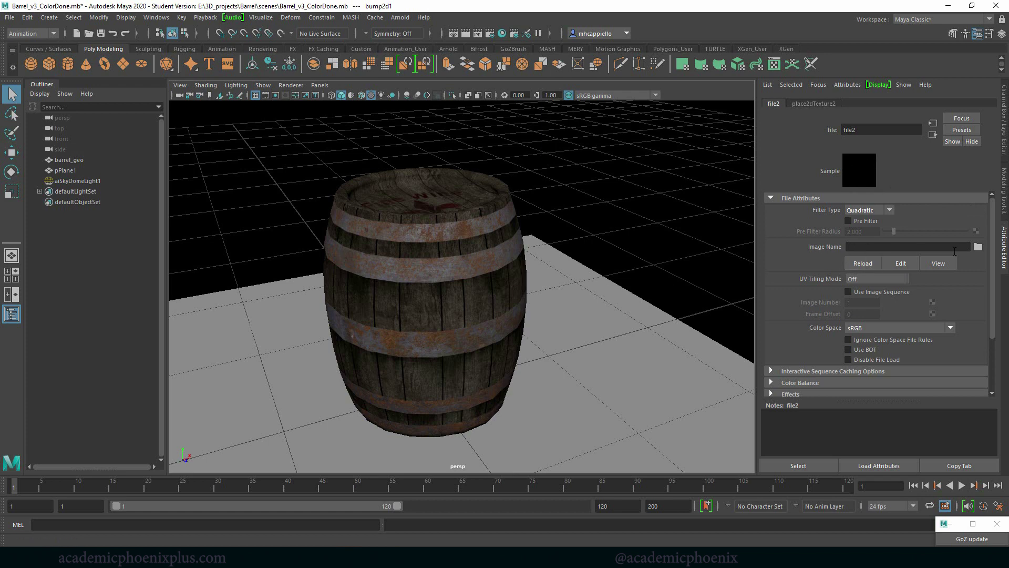
click(978, 247)
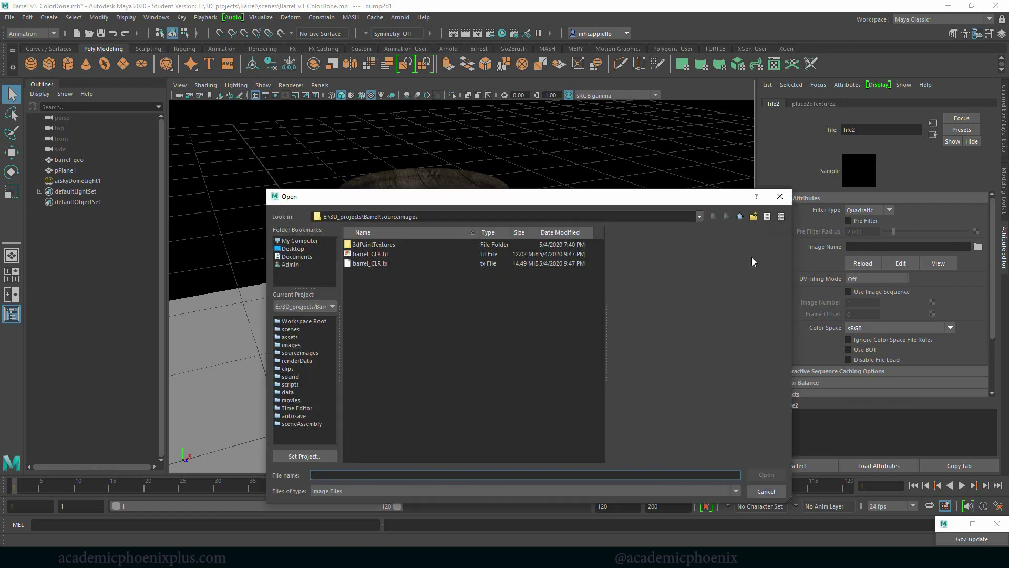
click(738, 217)
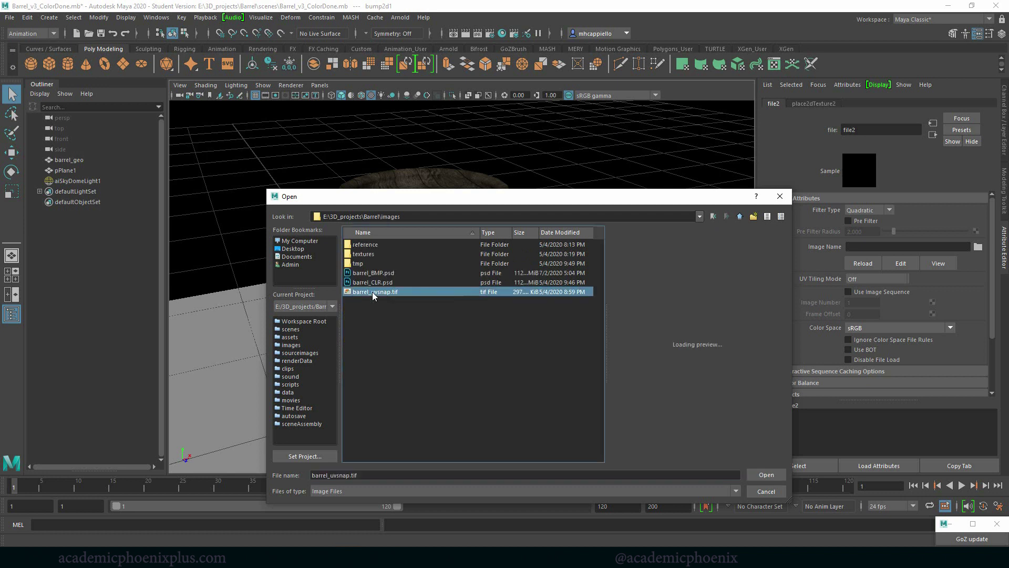
click(392, 284)
click(390, 274)
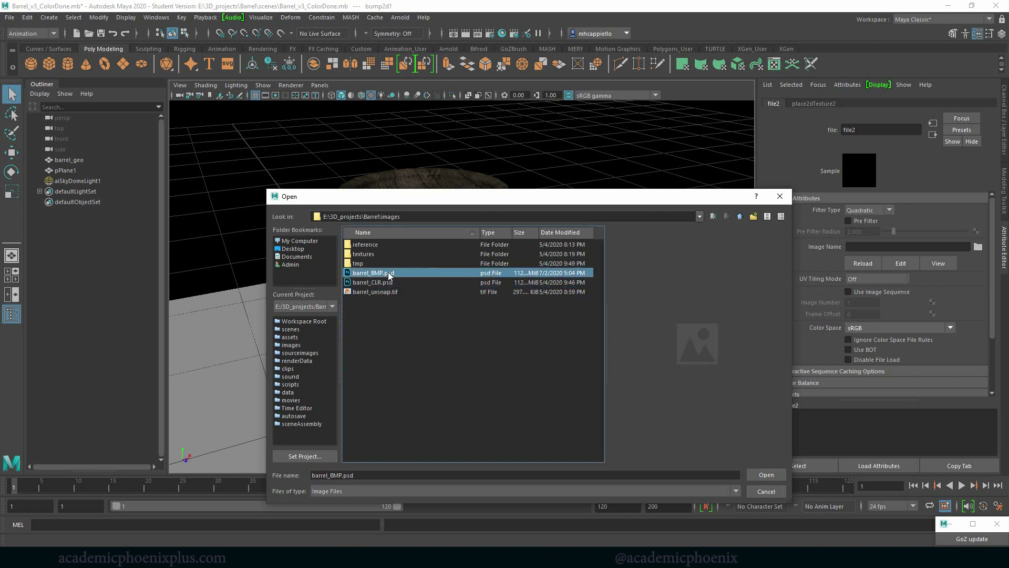
click(771, 475)
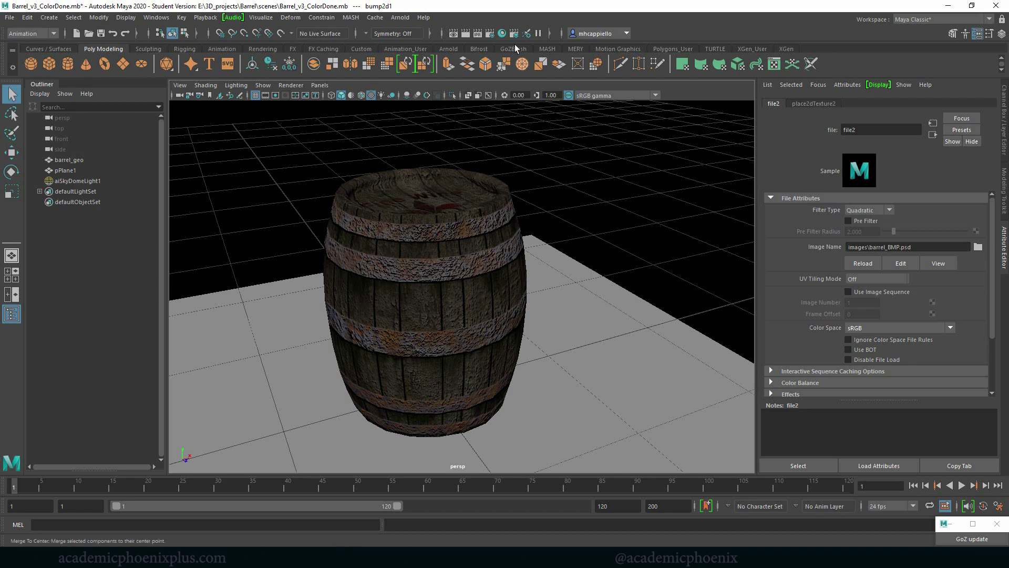
Step: Start an Arnold render of the bump-mapped barrel, then stop it
click(400, 17)
click(410, 32)
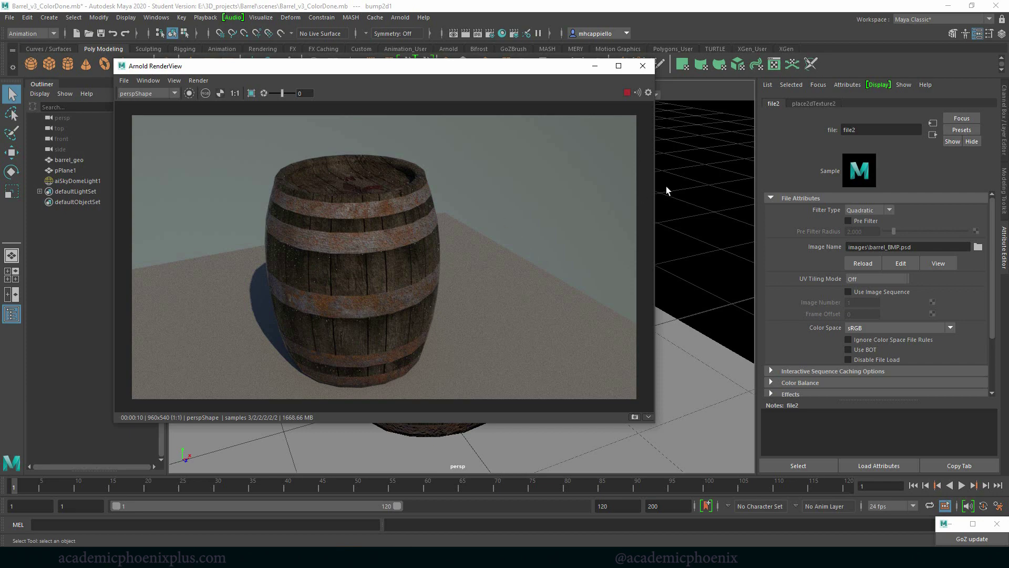
click(626, 92)
Step: Frame the persp camera close on the barrel and restore the Arnold RenderView
click(595, 66)
click(568, 177)
alt+drag(567, 177, 520, 155)
alt+right_drag(520, 154, 676, 189)
alt+drag(676, 190, 417, 318)
click(19, 539)
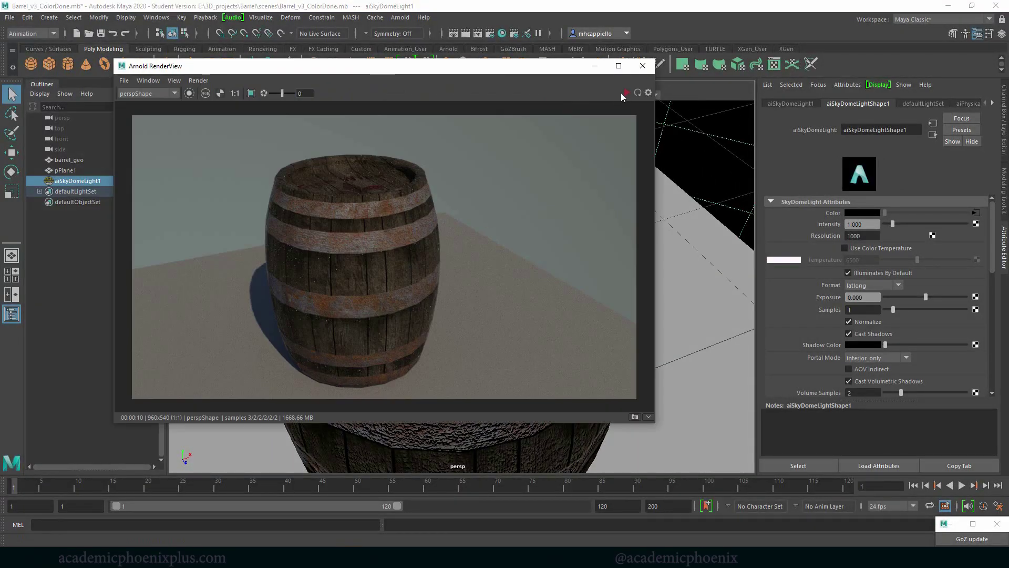
Step: Render a close-up of the bumped Fine Wine logo on the lid, then close the render
click(625, 93)
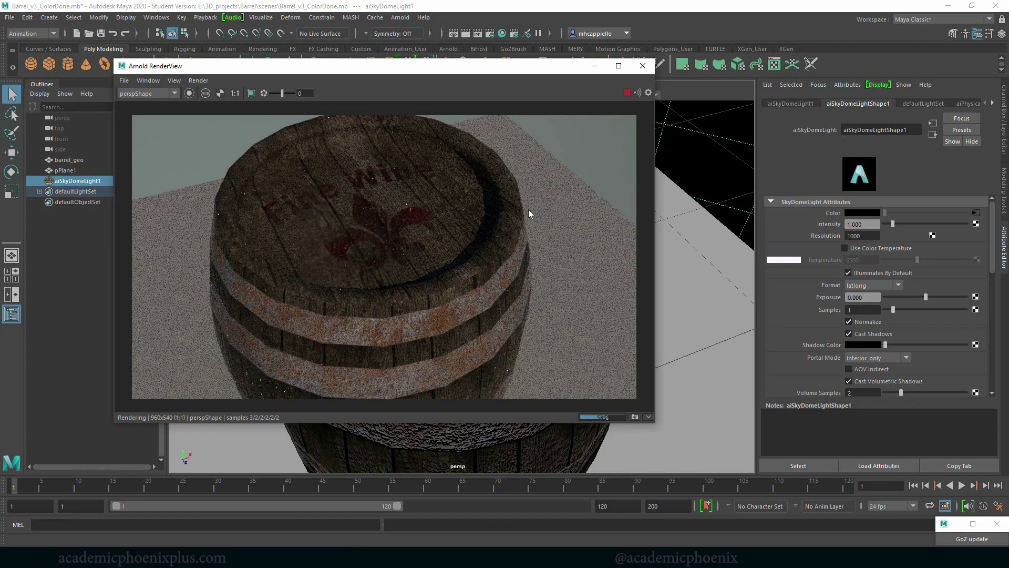
alt+drag(689, 248, 689, 235)
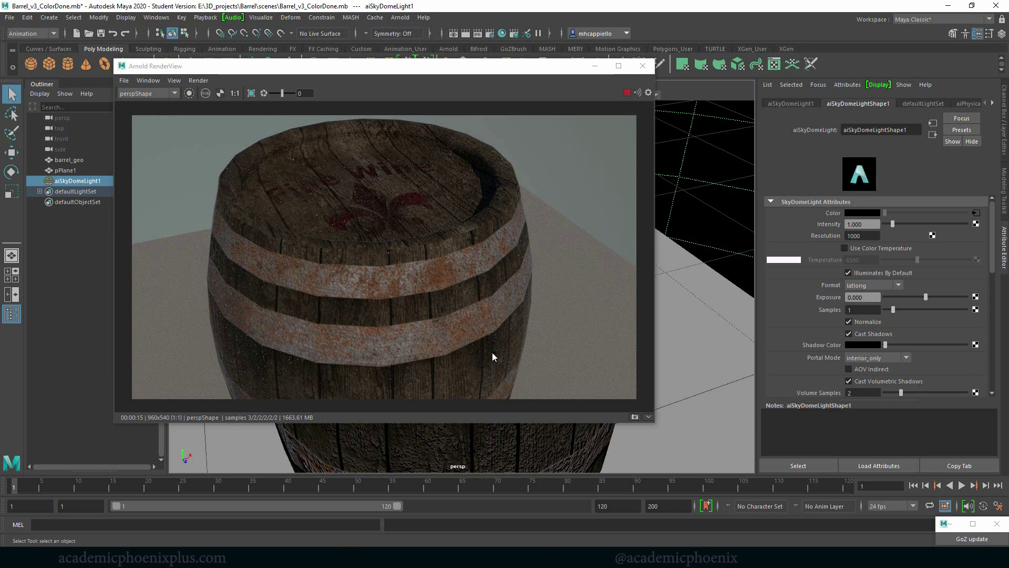
click(626, 92)
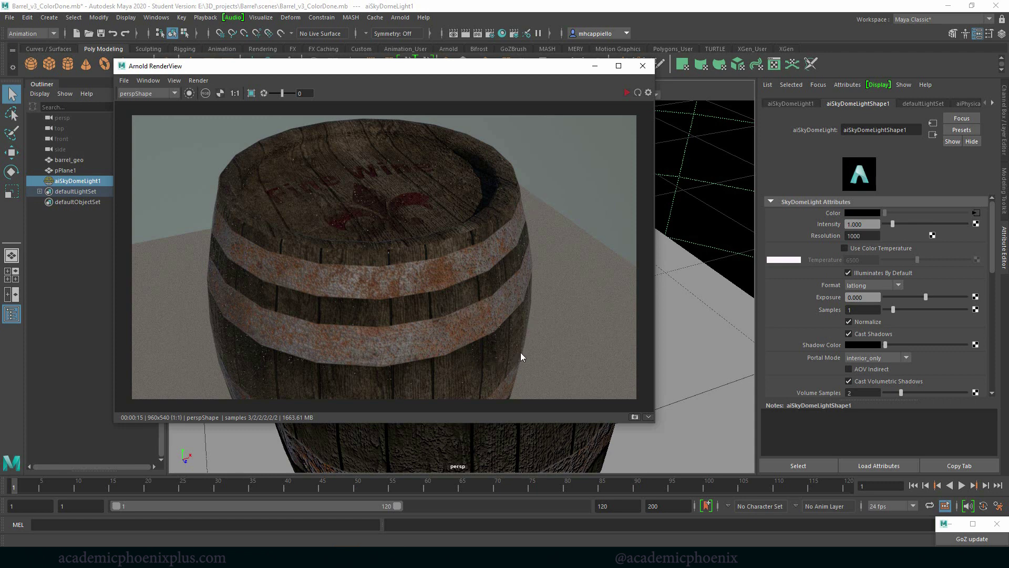
alt+drag(711, 286, 669, 154)
click(642, 66)
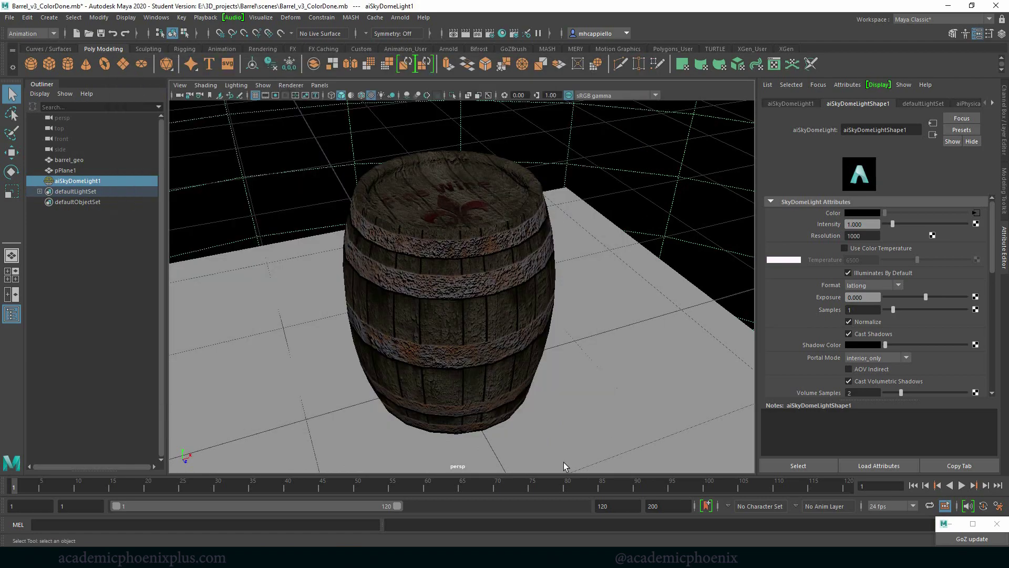
key(alt+Tab)
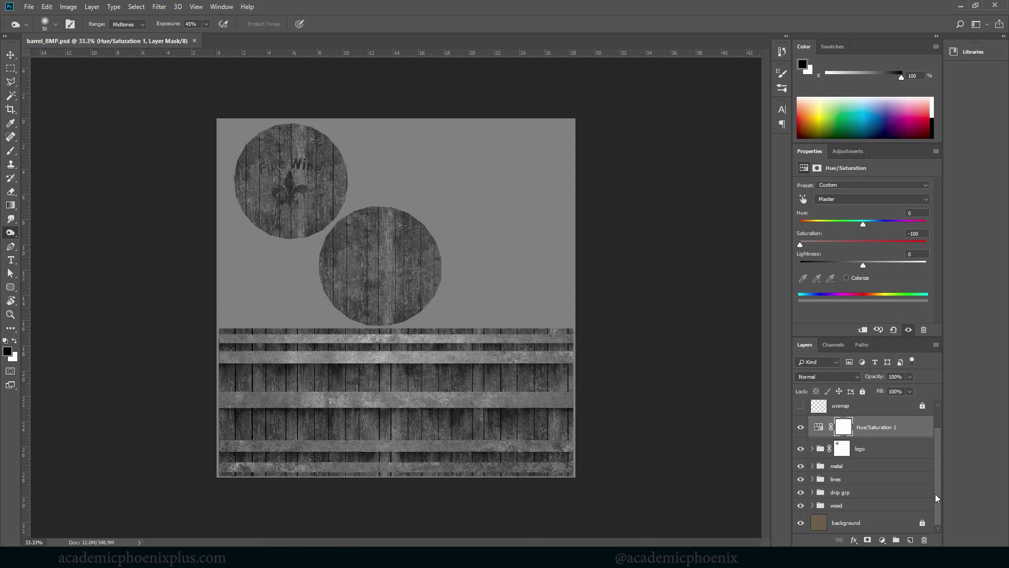
click(882, 453)
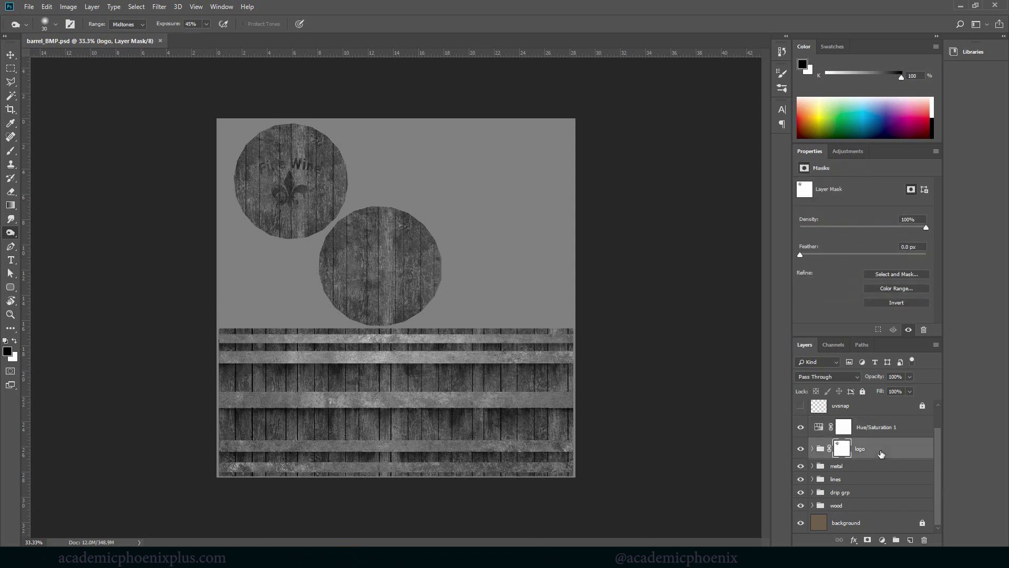
click(801, 450)
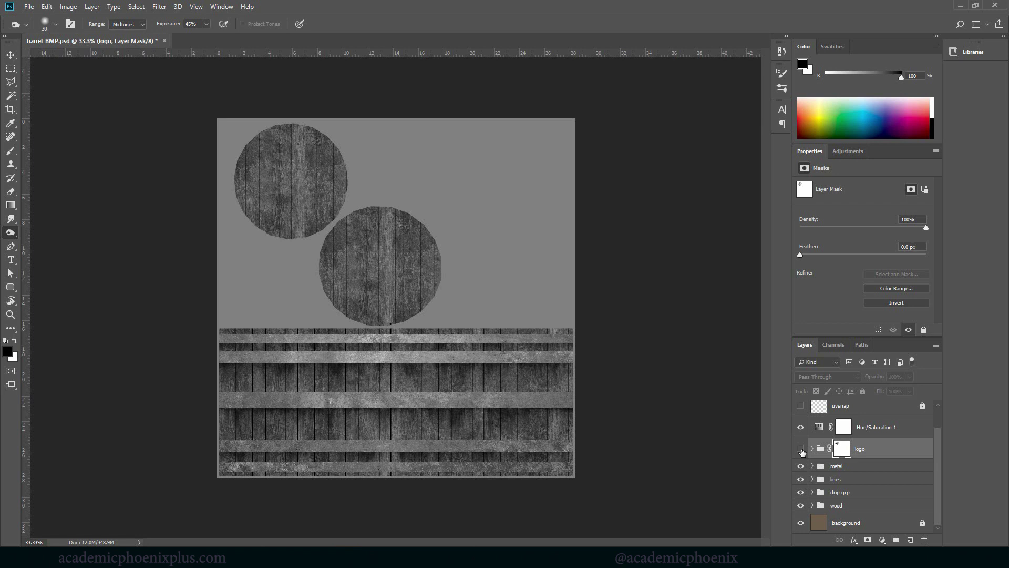
click(801, 449)
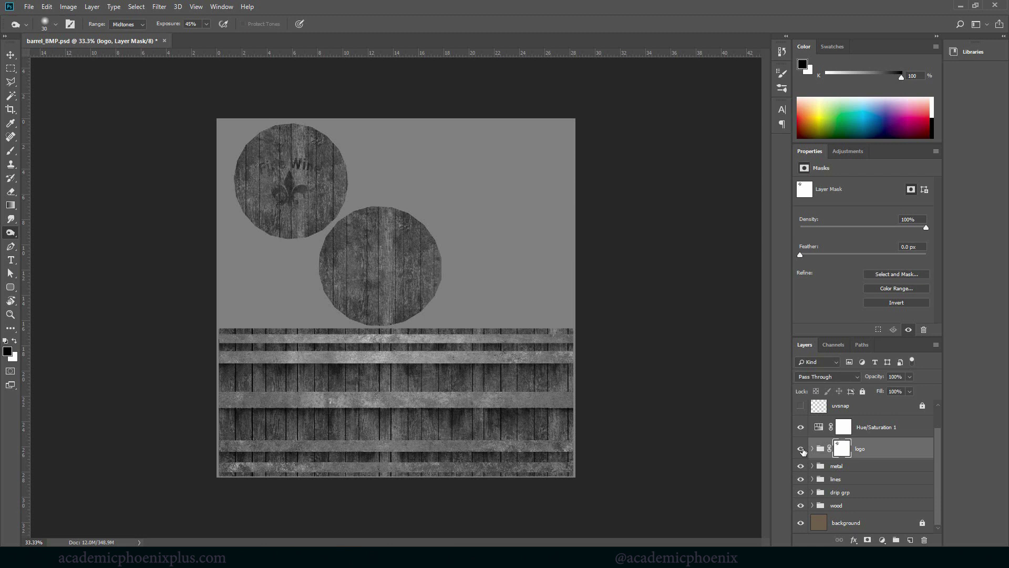
Step: Add a white Color Overlay style to the logo group, then dismiss the failed-save error
double_click(917, 452)
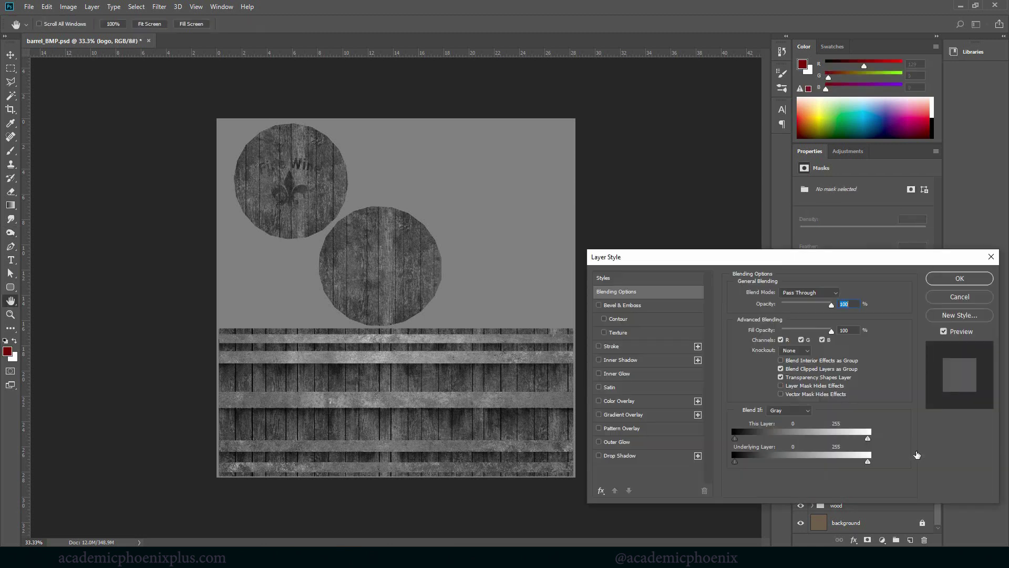
click(618, 400)
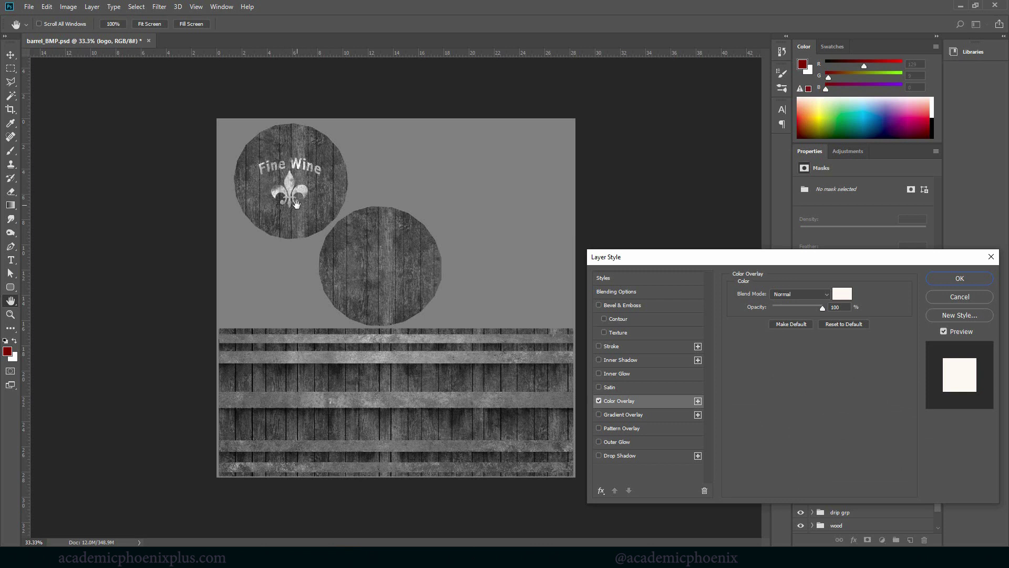
click(960, 278)
key(o)
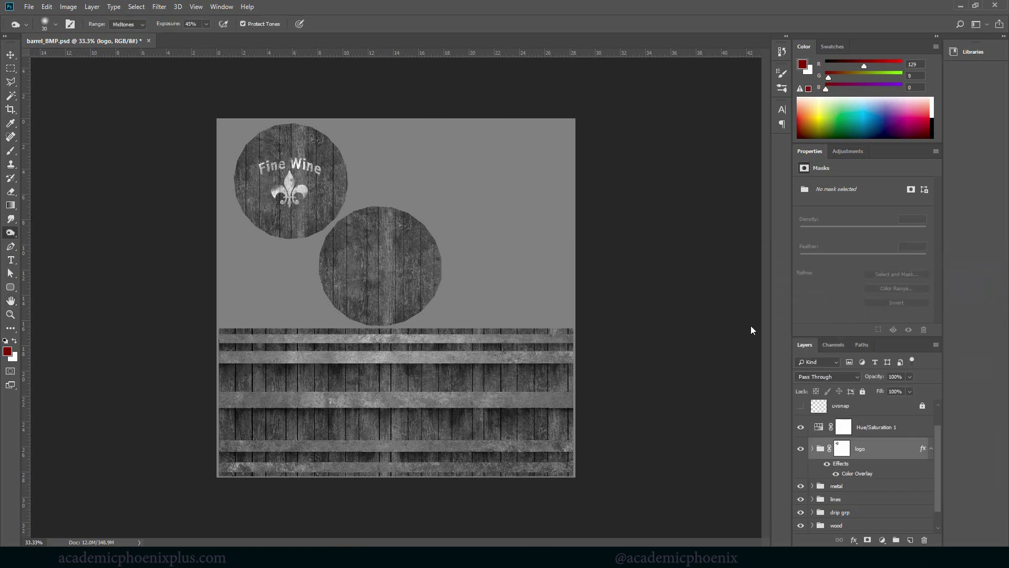
key(ctrl+s)
click(510, 215)
Step: Save the bump texture as barrel_BMP2 with Maximize Compatibility and return to Maya
key(ctrl+shift+s)
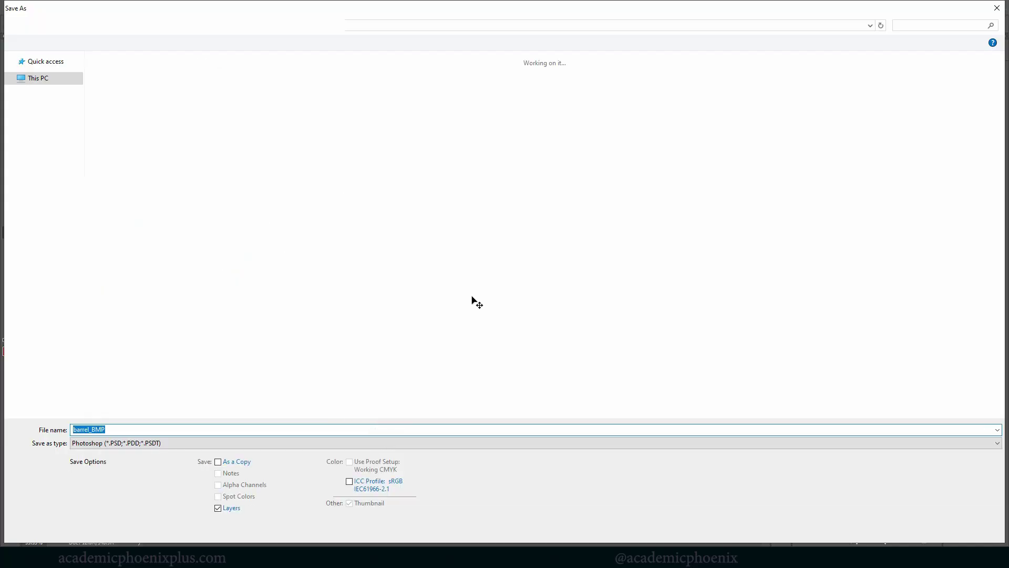
key(Right)
text(2)
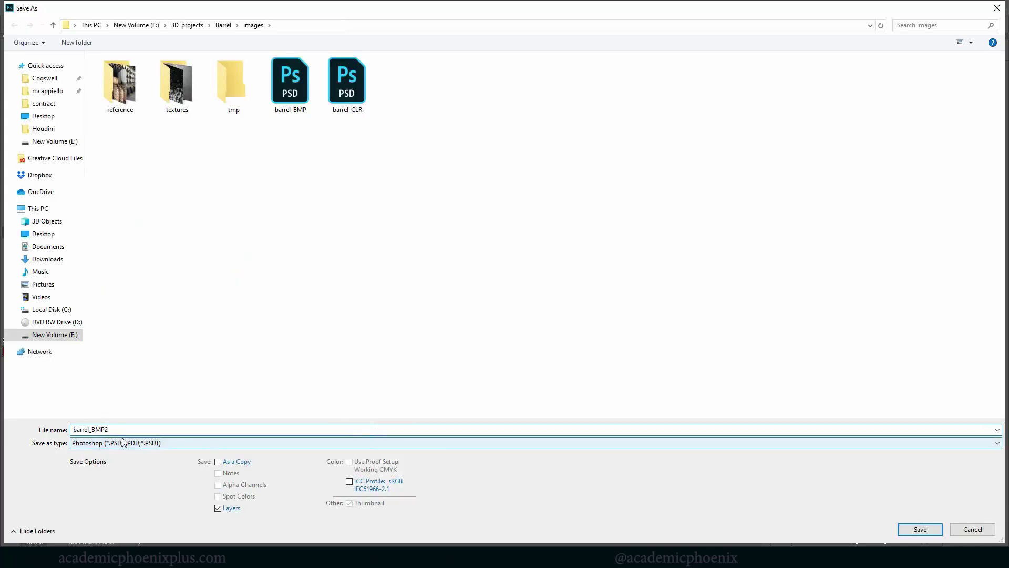
key(Return)
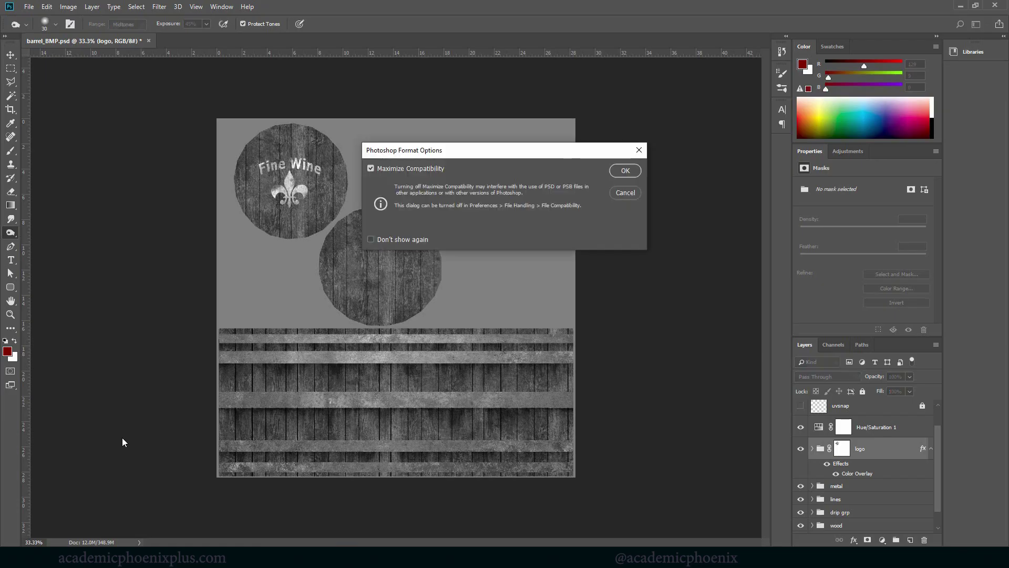
click(624, 170)
mouse_move(484, 557)
click(484, 518)
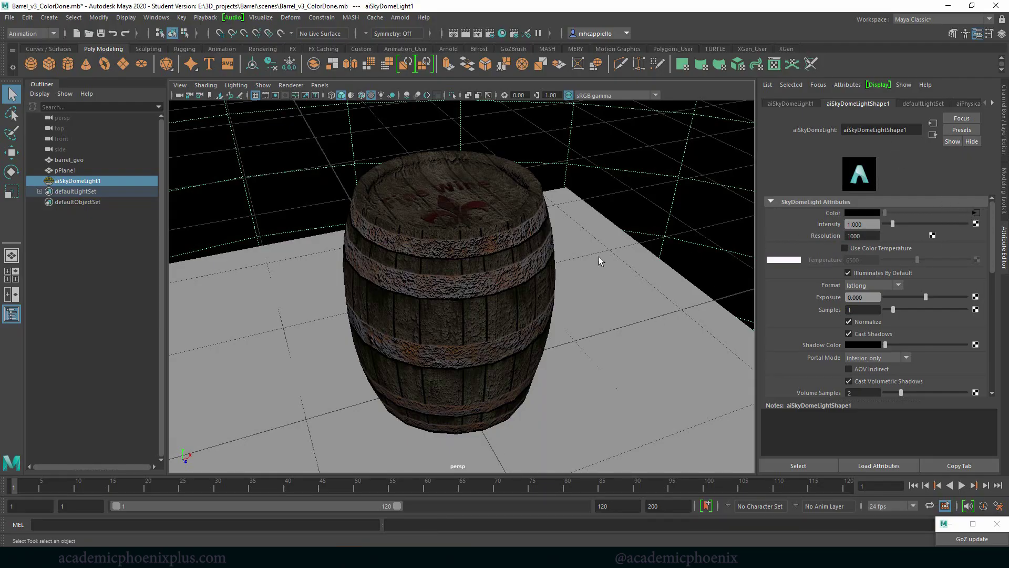
Step: Point the barrel shader's file2 bump texture Image Name at images\barrel_BMP2.psd
click(475, 276)
click(886, 103)
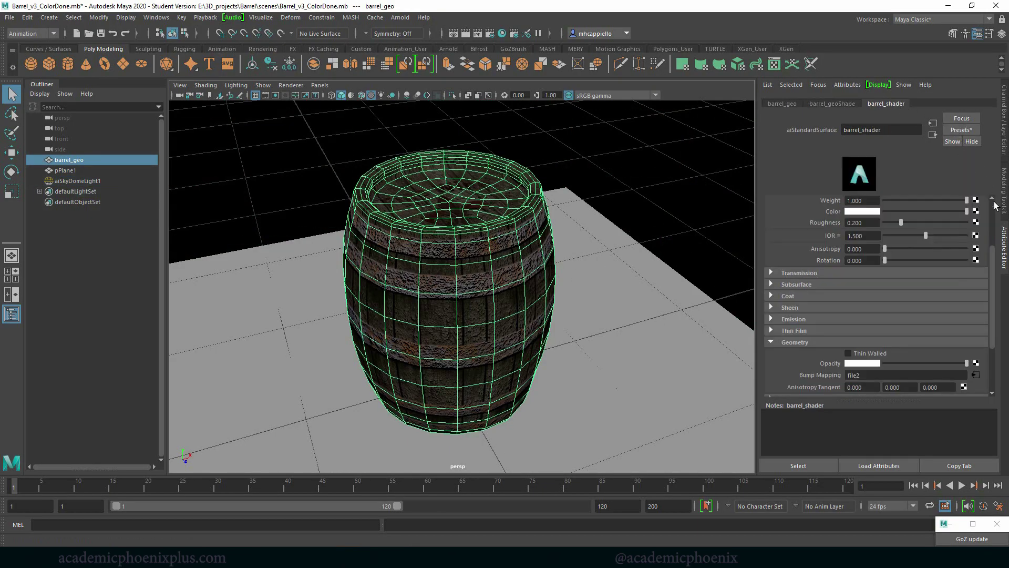
scroll(982, 342, down, 3)
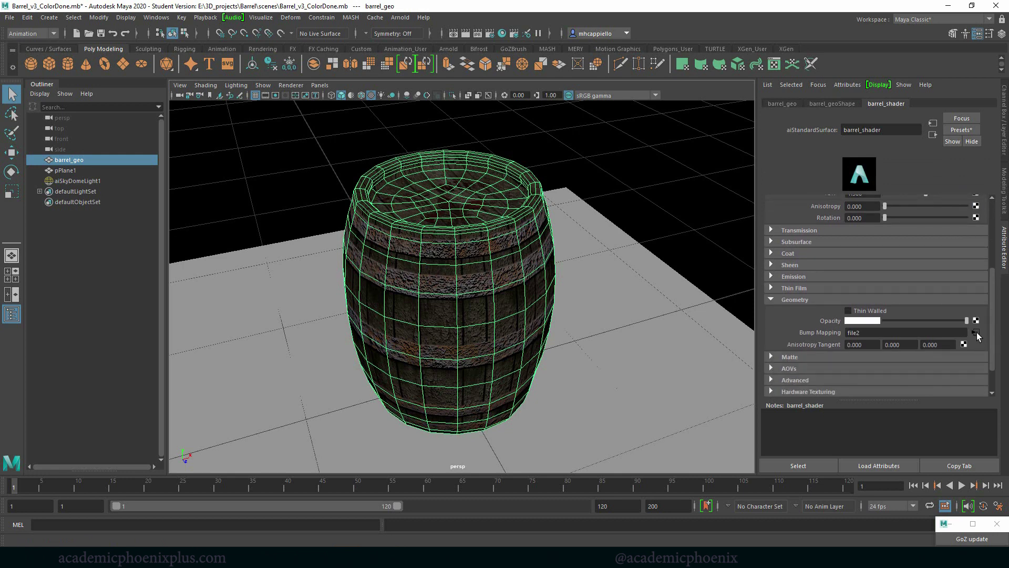
click(976, 335)
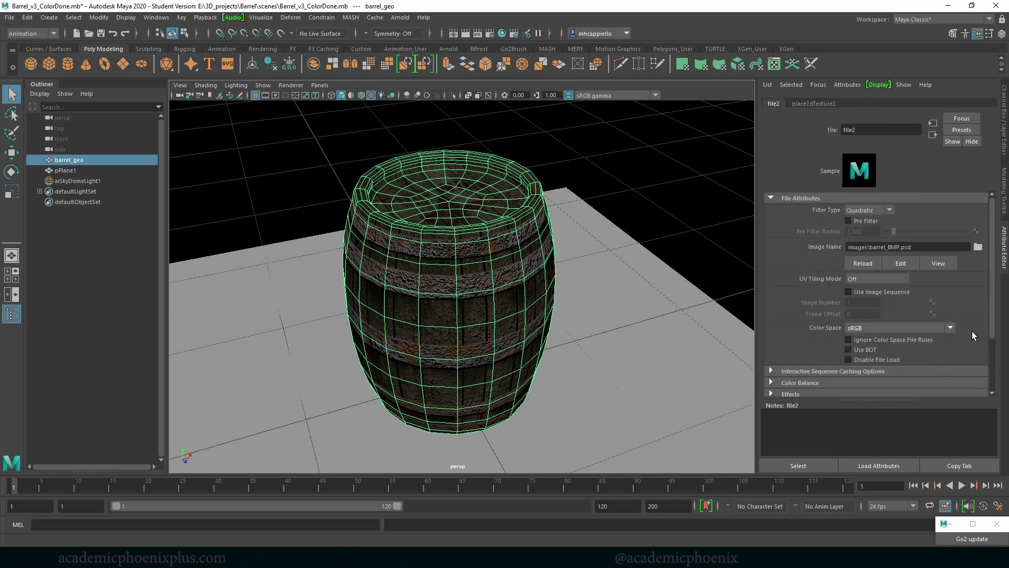
click(899, 248)
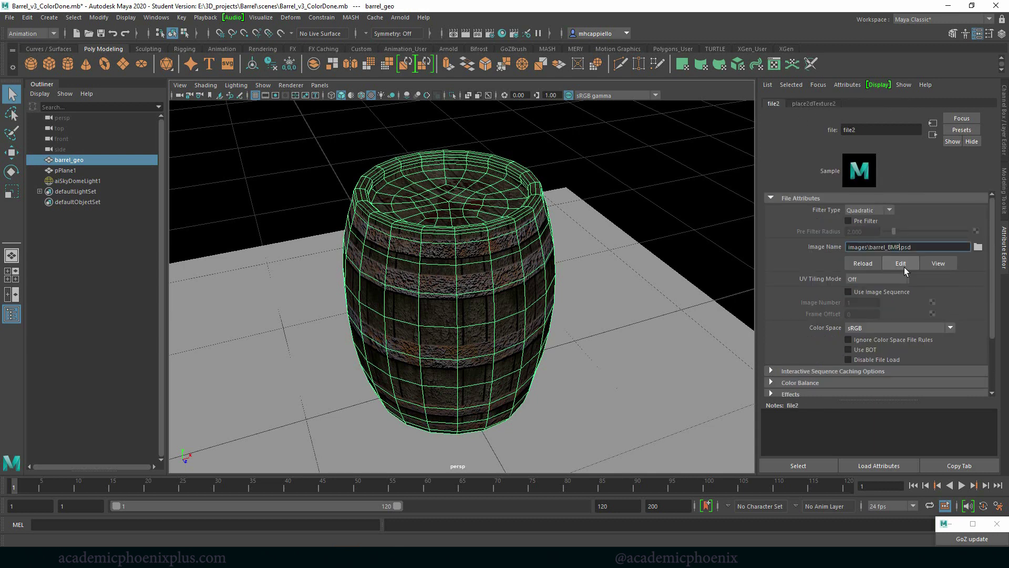
click(900, 265)
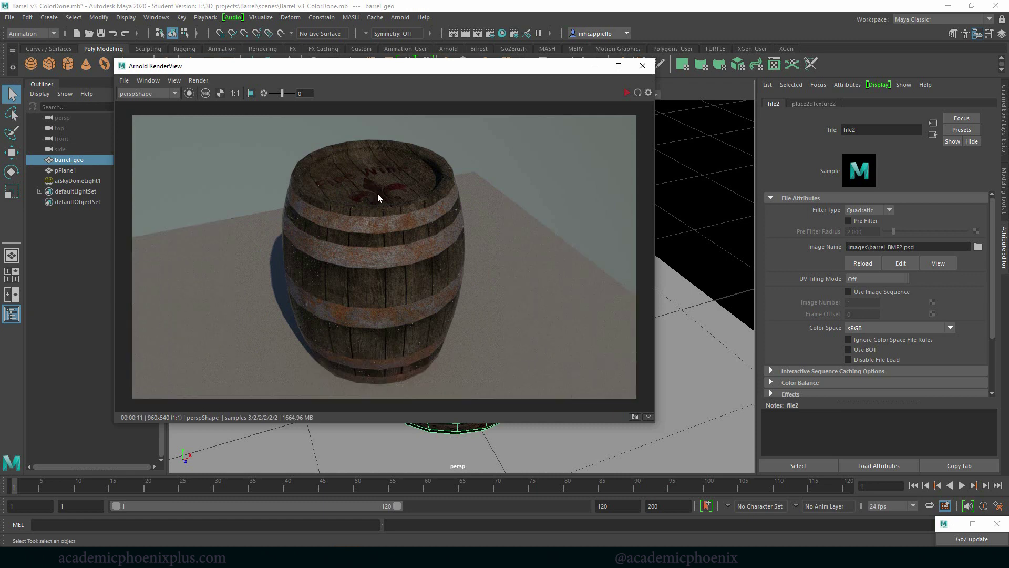
click(643, 66)
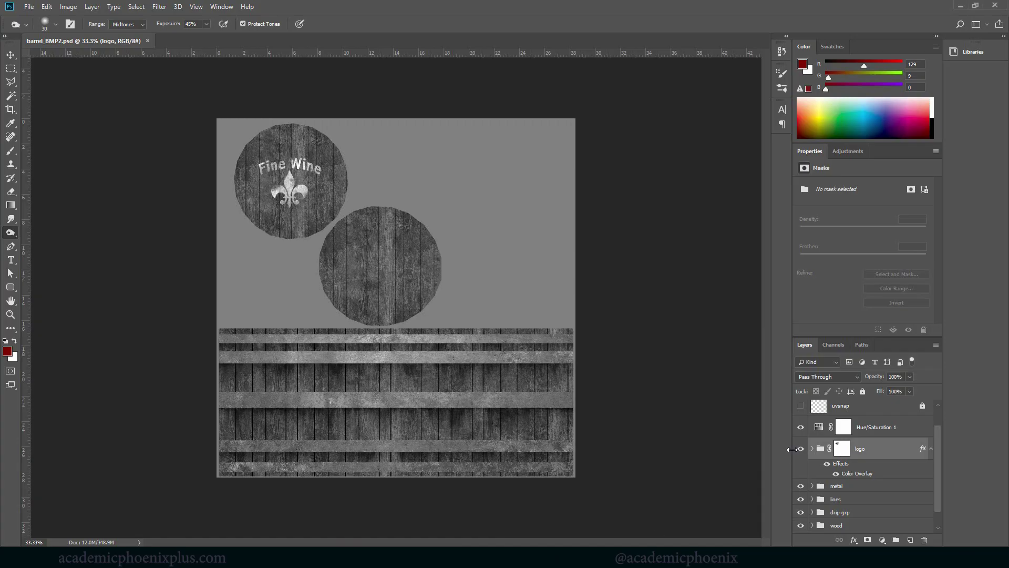
Step: Hide the Fine Wine logo group and the drip grp streaks in the Layers panel
click(800, 448)
drag(937, 492, 935, 502)
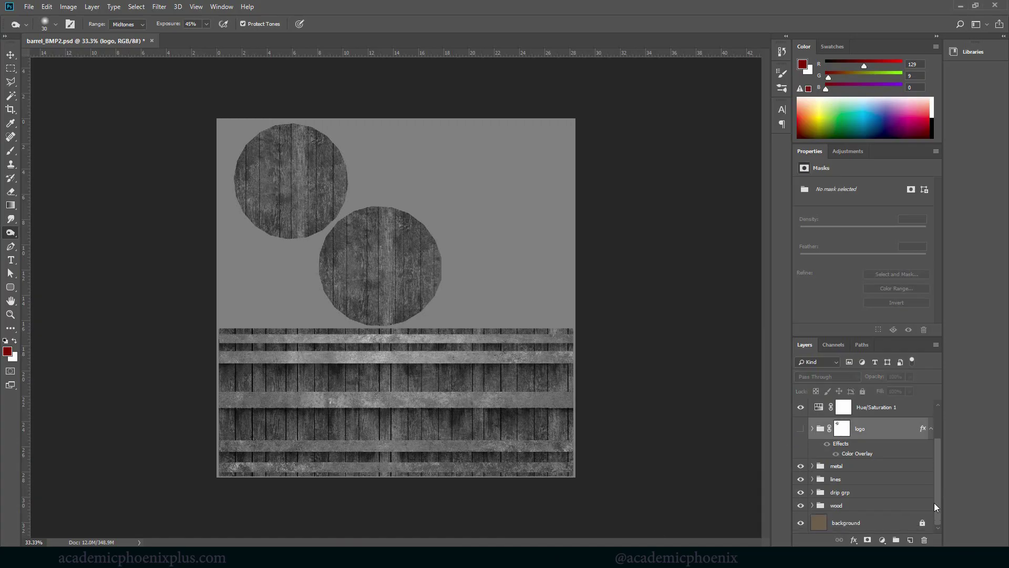
click(801, 492)
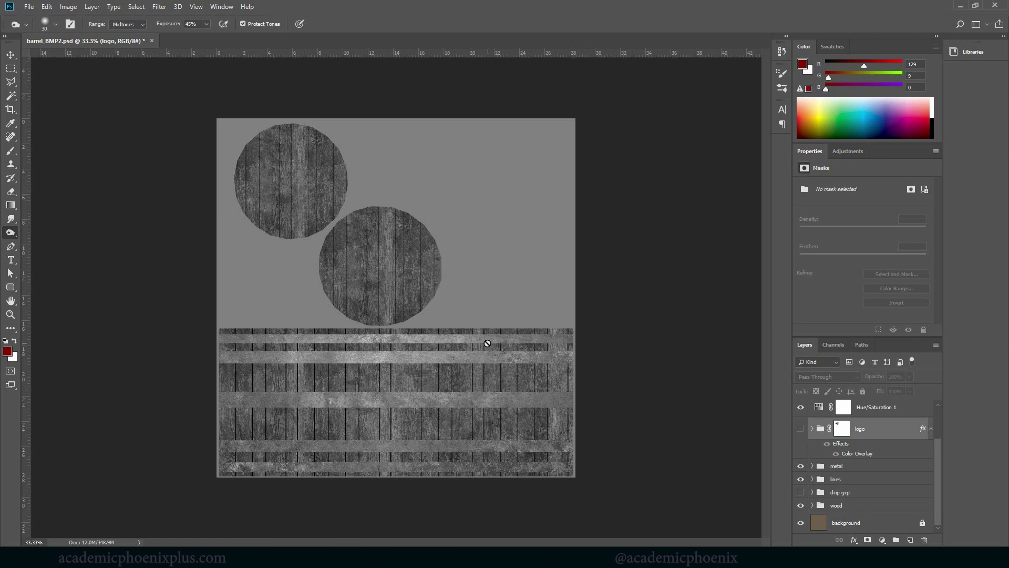
Step: Zoom the texture to 50% and switch to the Move tool
key(z)
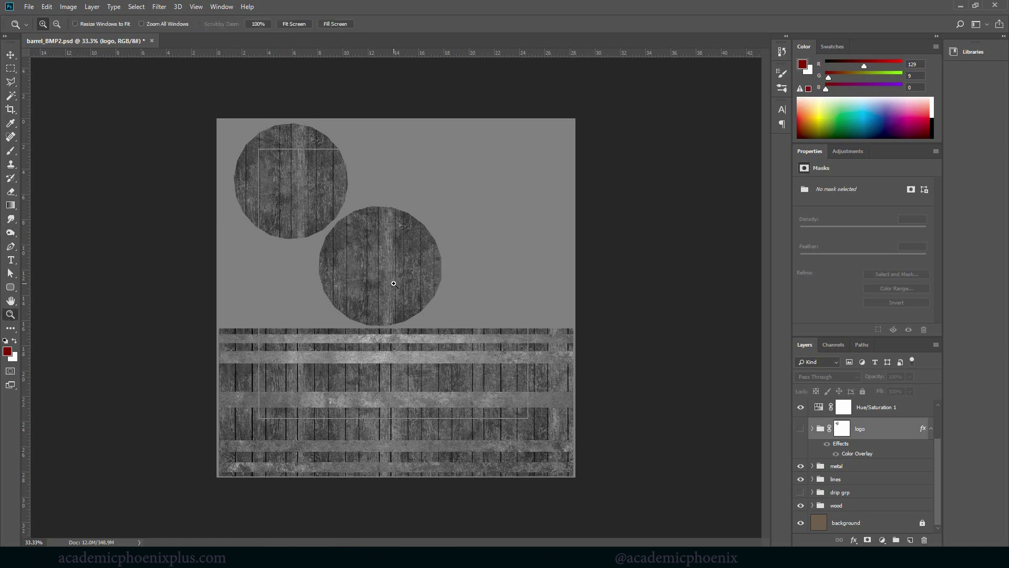
click(394, 282)
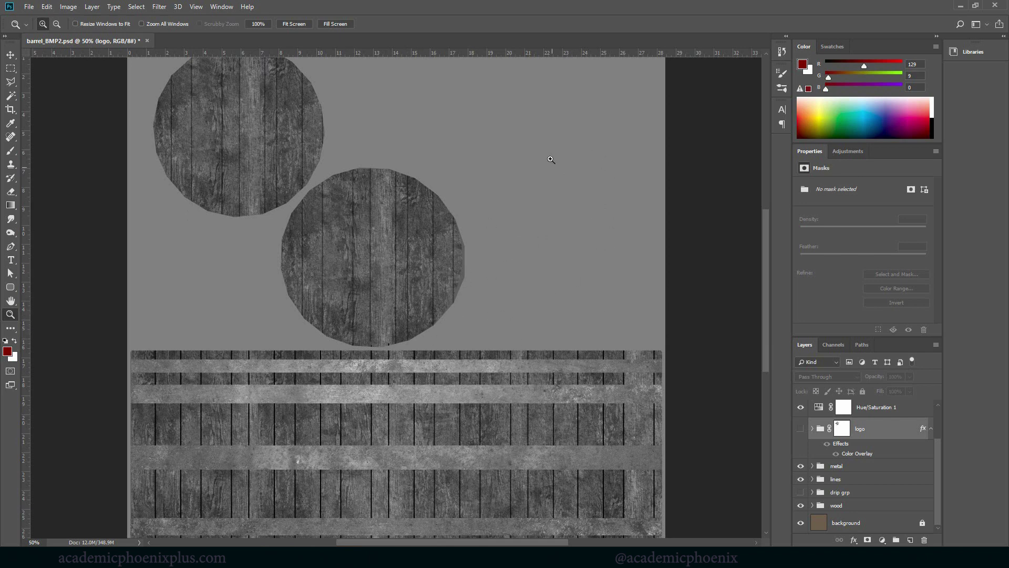
click(11, 55)
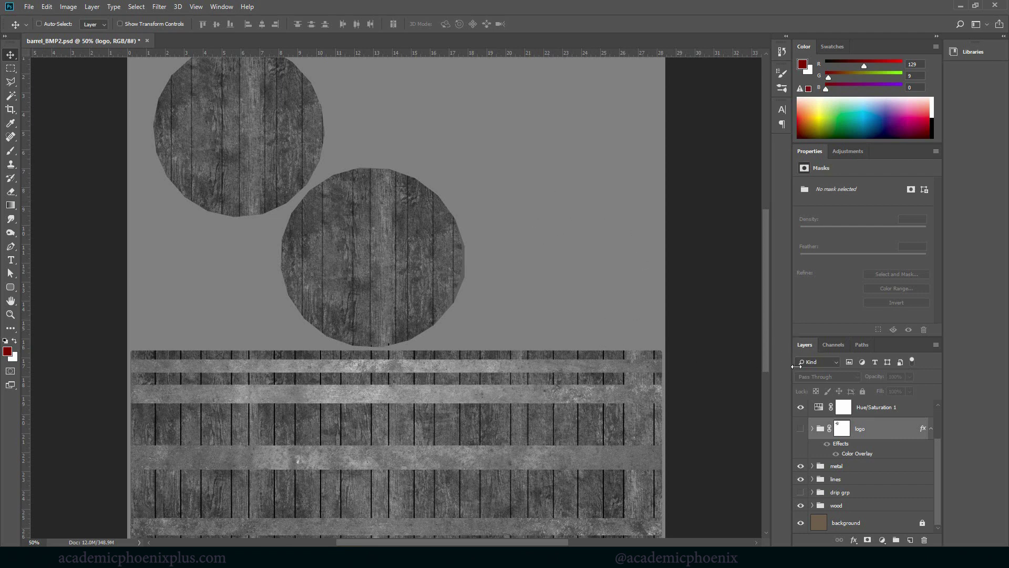
Step: Give the metal group a white Color Overlay at about 41% opacity
click(870, 466)
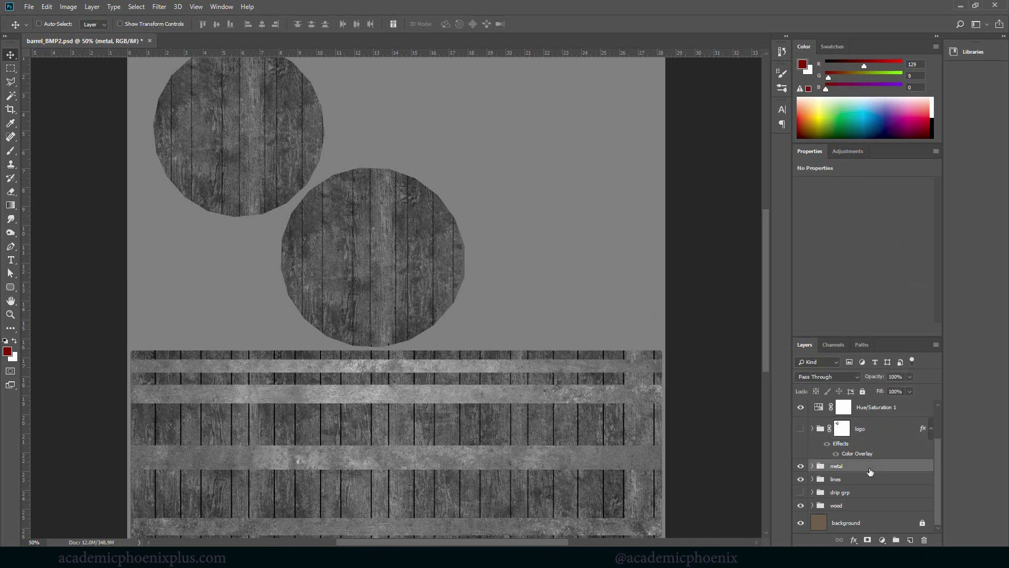
double_click(922, 469)
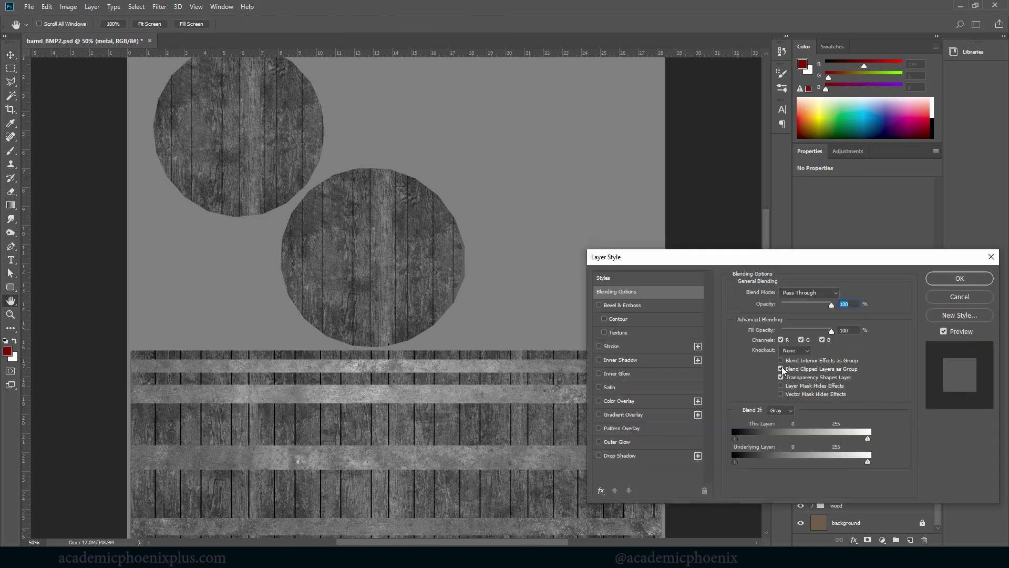
click(630, 401)
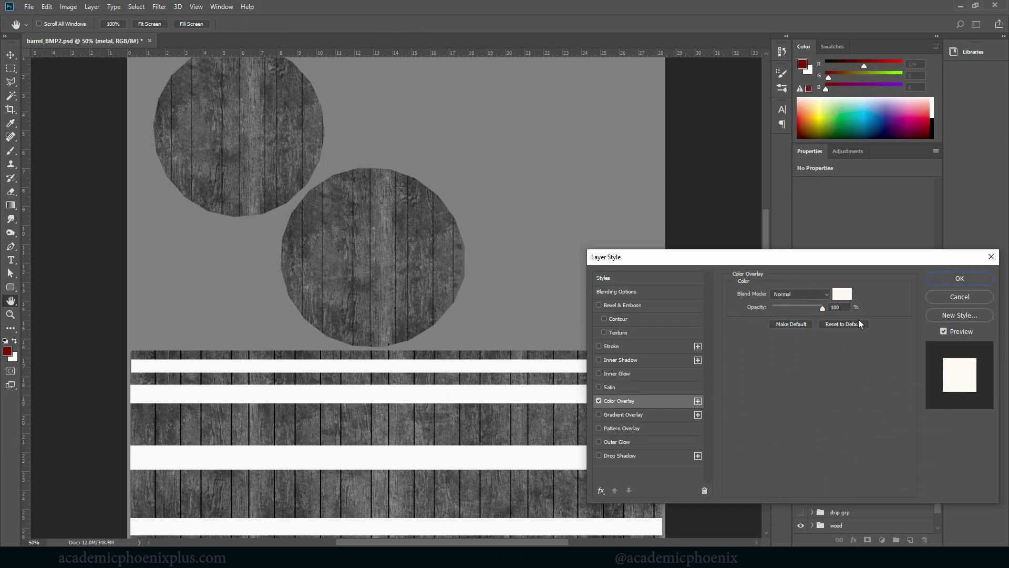
drag(823, 307, 779, 307)
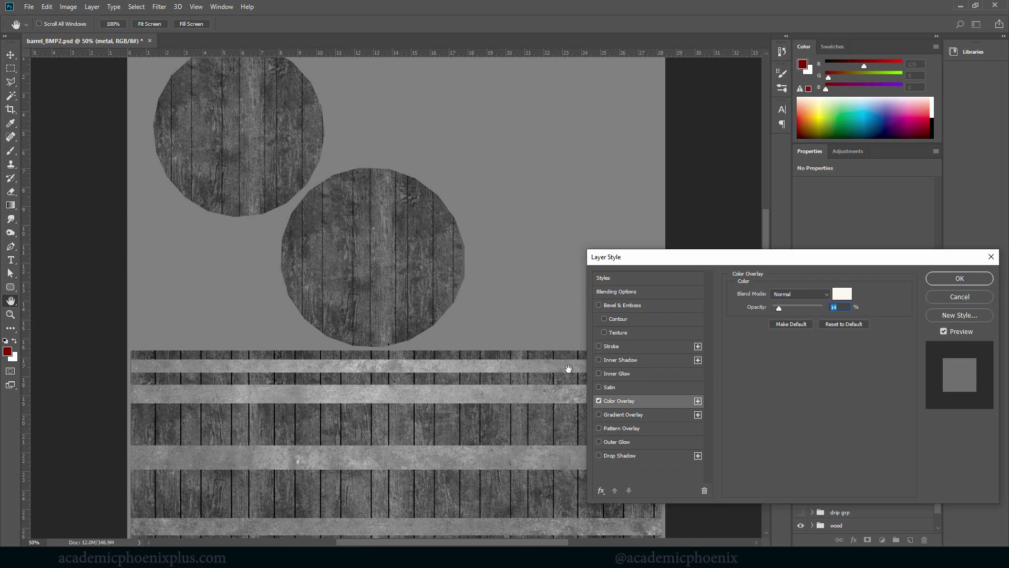
click(779, 308)
drag(779, 307, 793, 305)
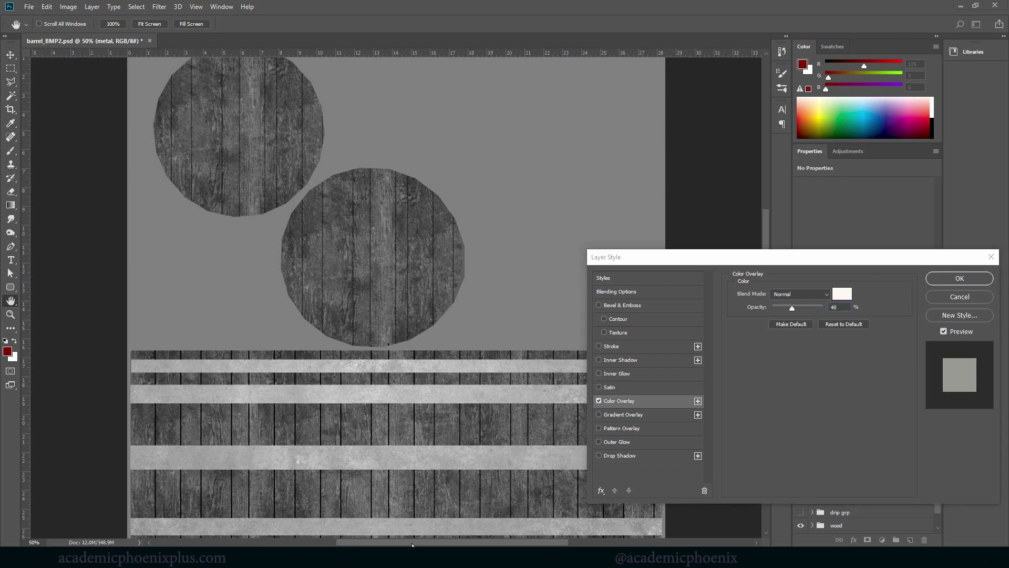
Step: After checking the barrel in Maya, set the overlay opacity to 46% and apply it
click(434, 506)
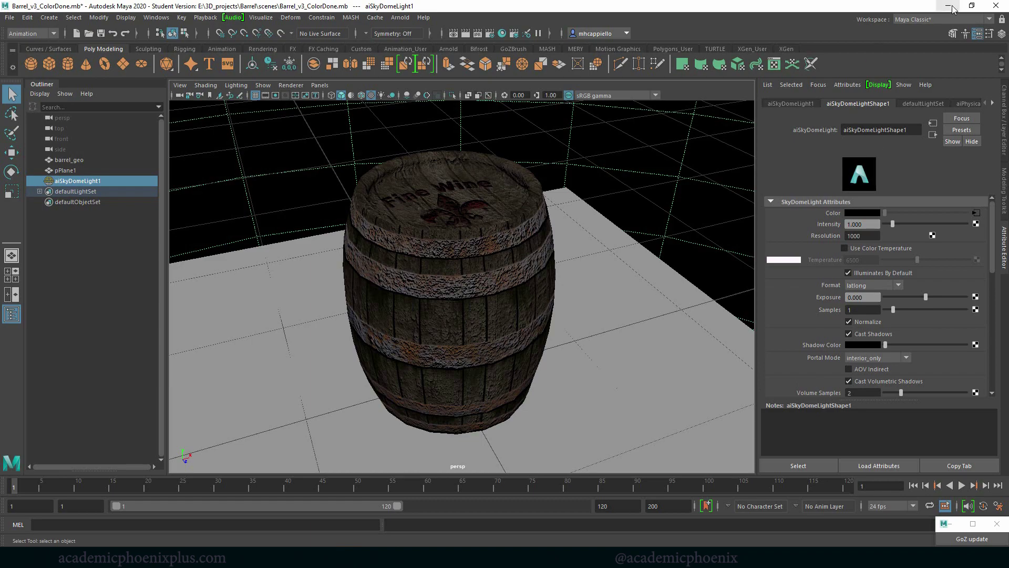
key(alt+Tab)
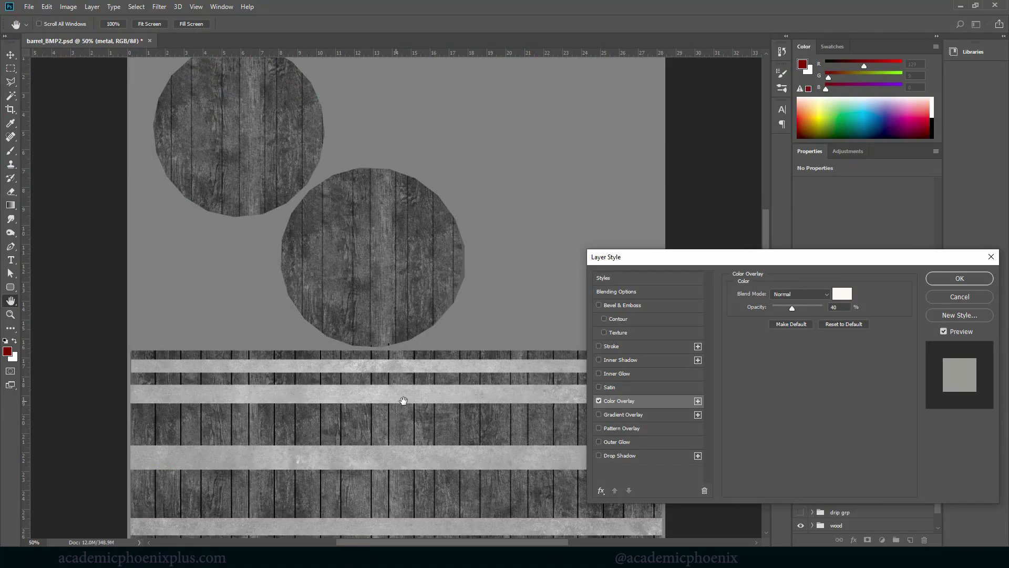
drag(792, 307, 795, 308)
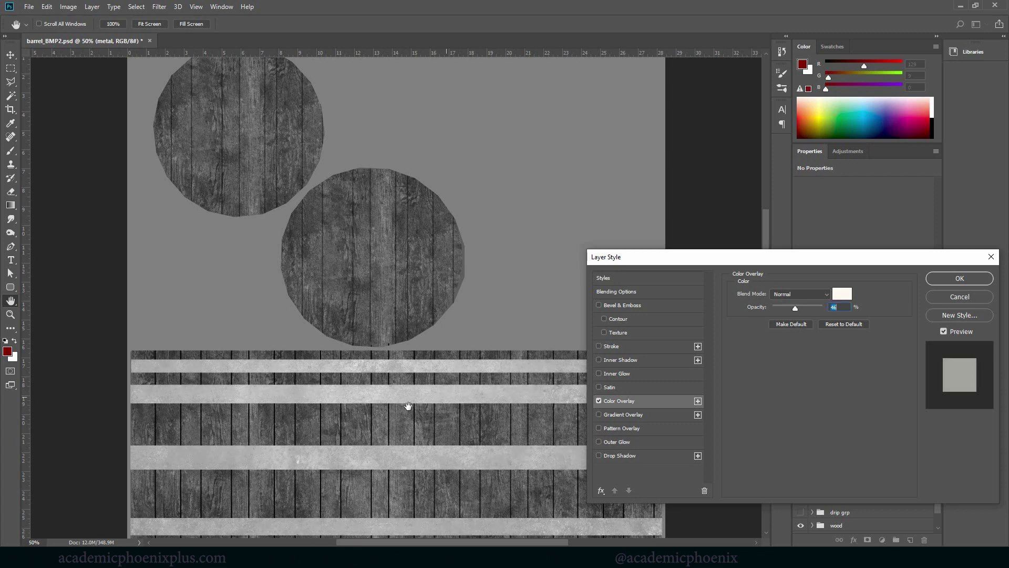
click(964, 280)
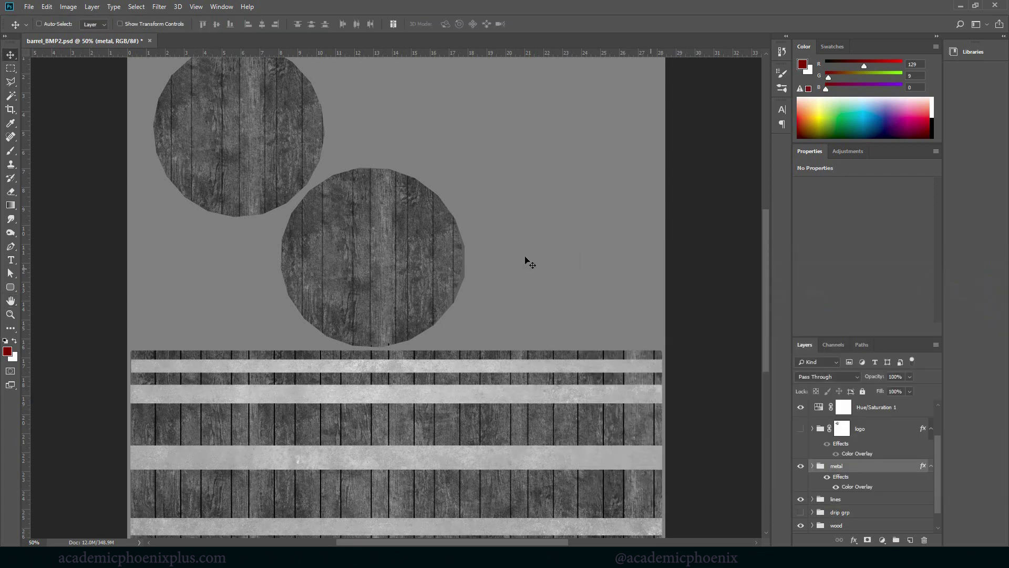
Step: Save the document as barrel_BMP3.psd, accepting Maximize Compatibility
click(29, 7)
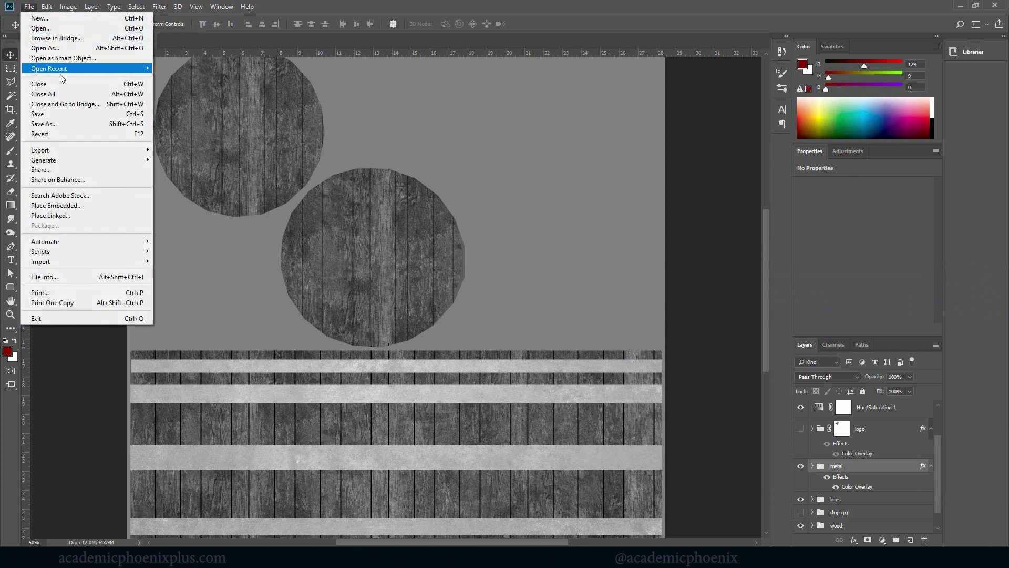
click(72, 114)
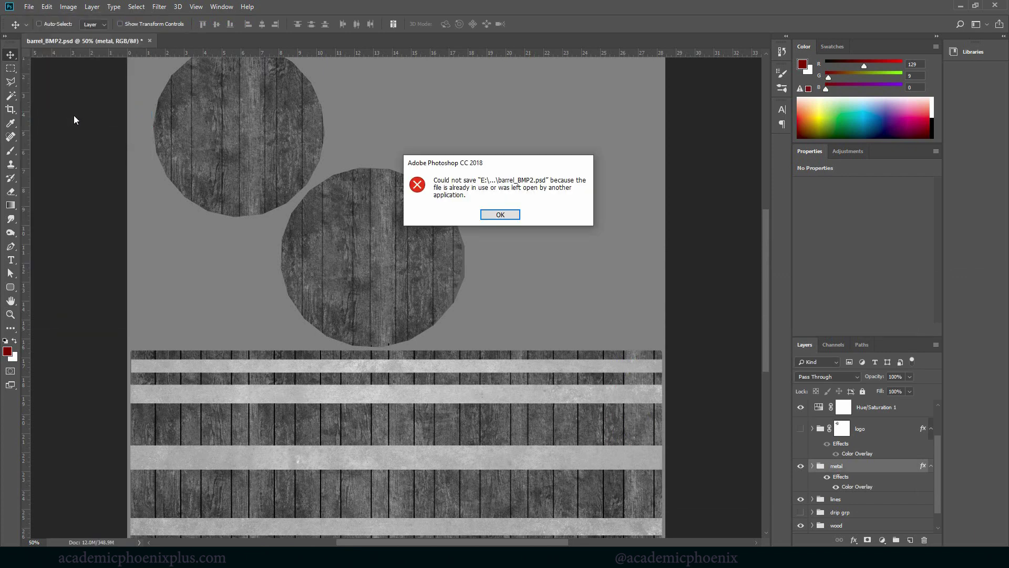
click(500, 215)
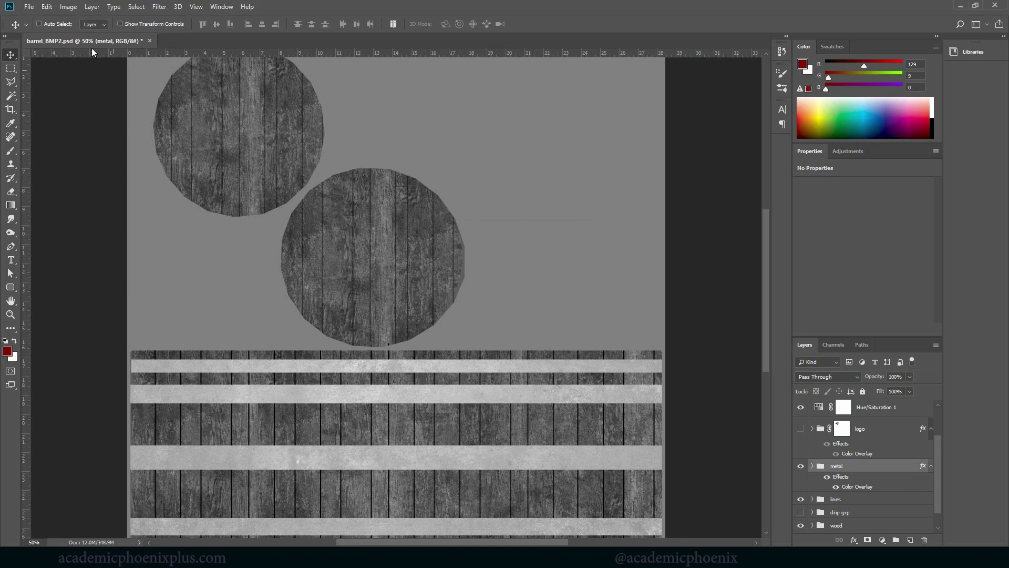
click(29, 7)
click(72, 124)
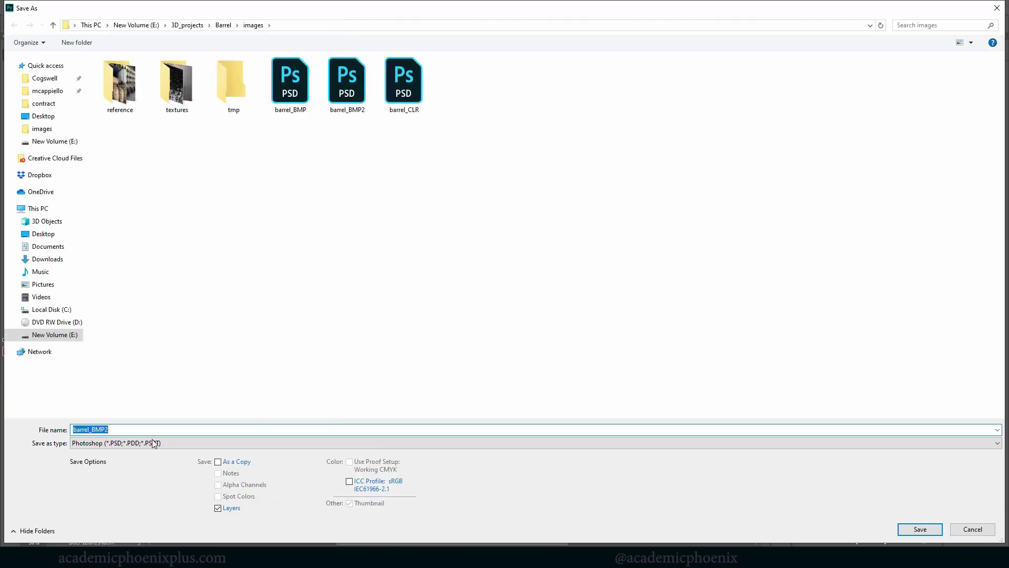
click(126, 430)
key(BackSpace)
text(3)
key(Return)
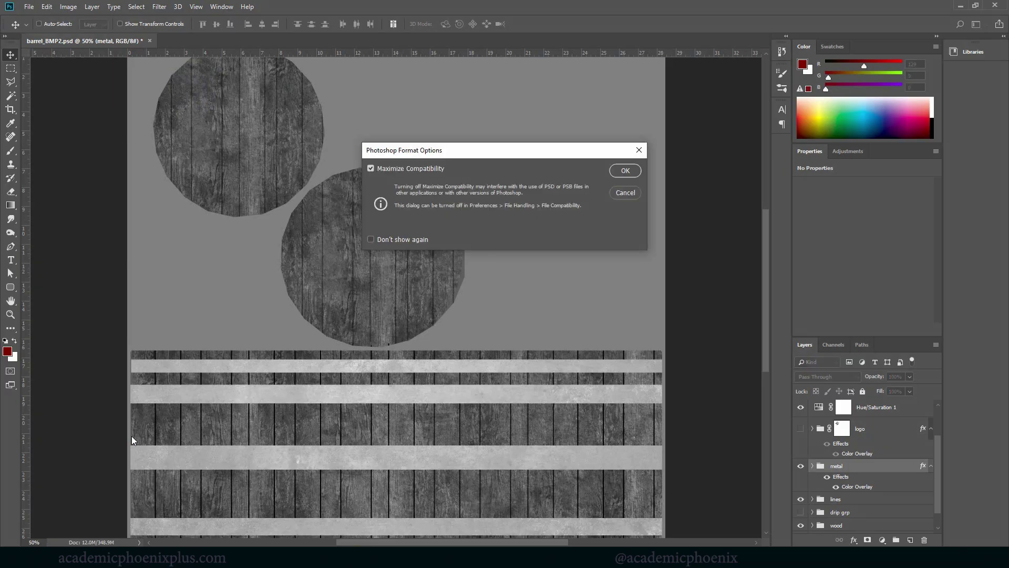
key(Return)
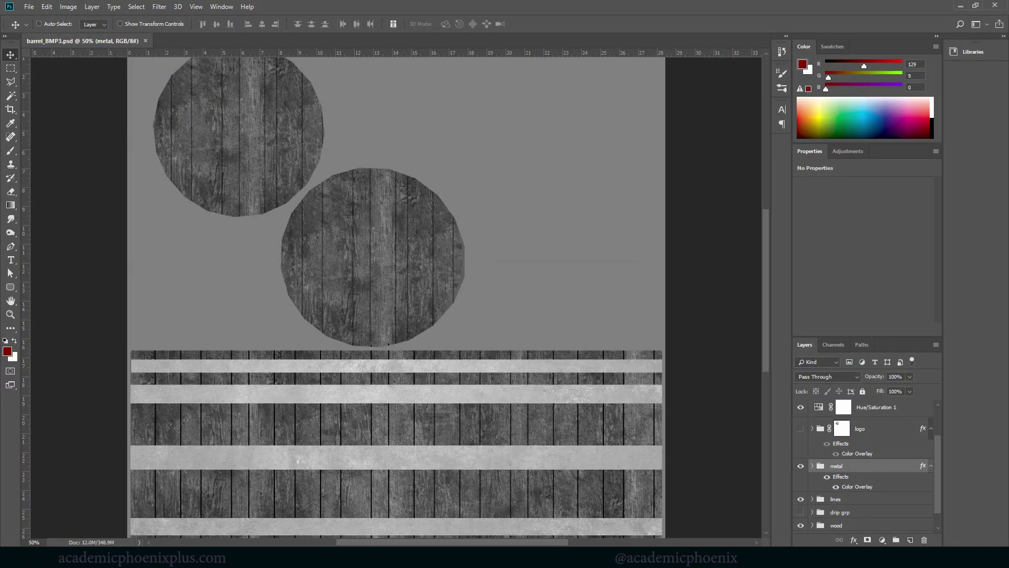
Step: Set the barrel_shader bump file2 node's Image Name to barrel_BMP3.psd
click(440, 529)
click(490, 297)
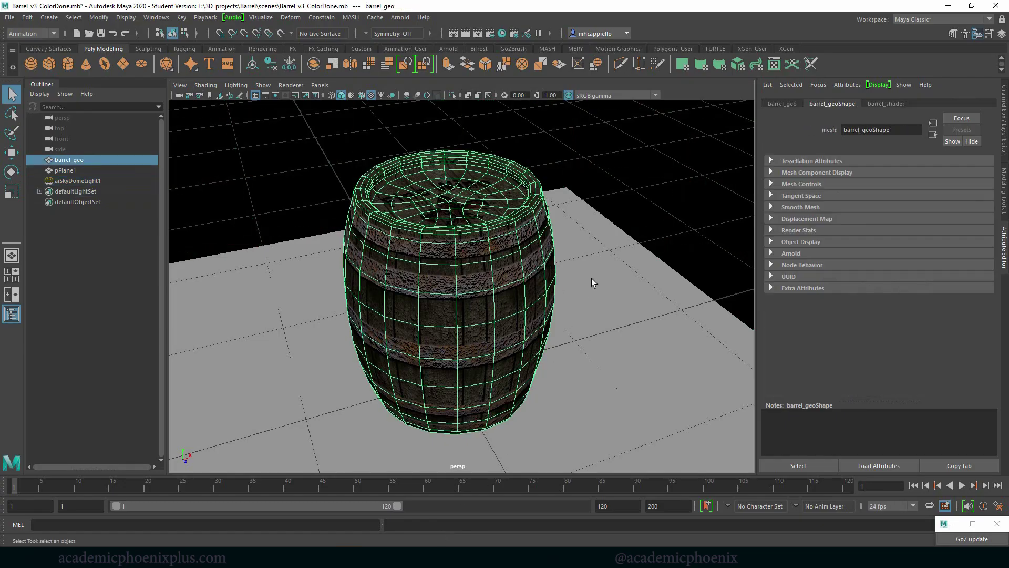
click(886, 103)
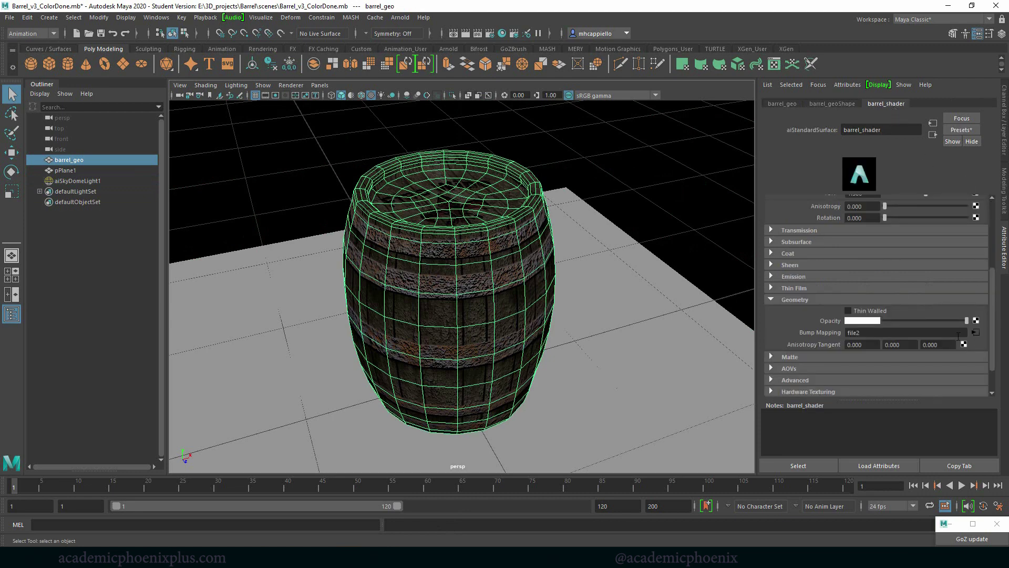
click(975, 333)
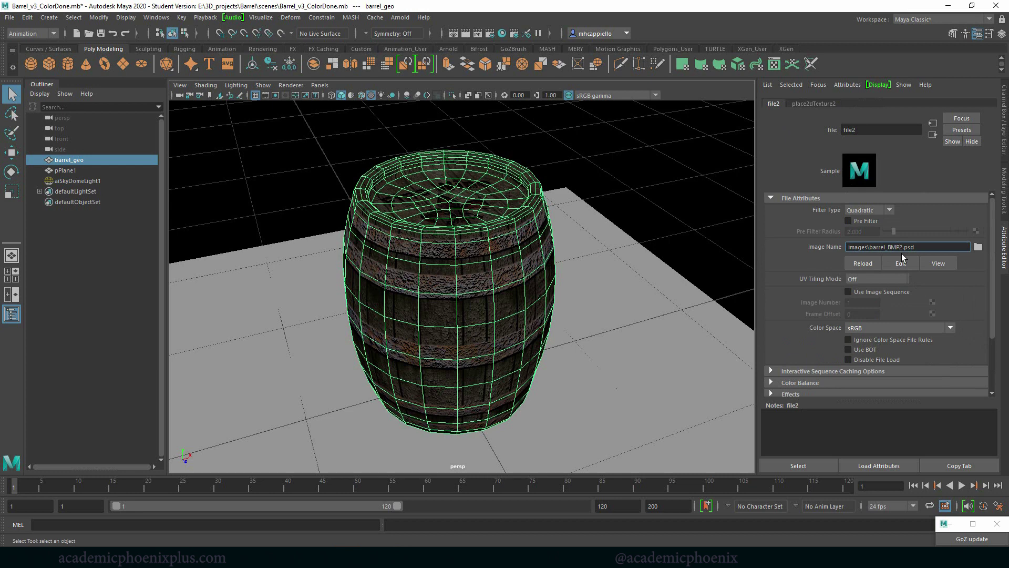
text(3)
key(Return)
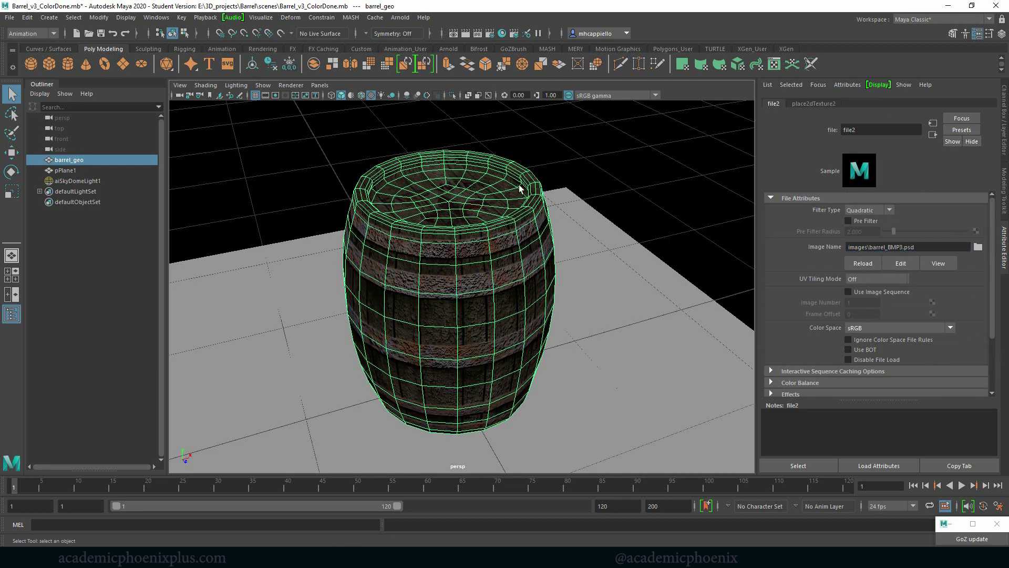
Step: Run an Arnold render of the barrel and close the render window
click(409, 19)
click(415, 31)
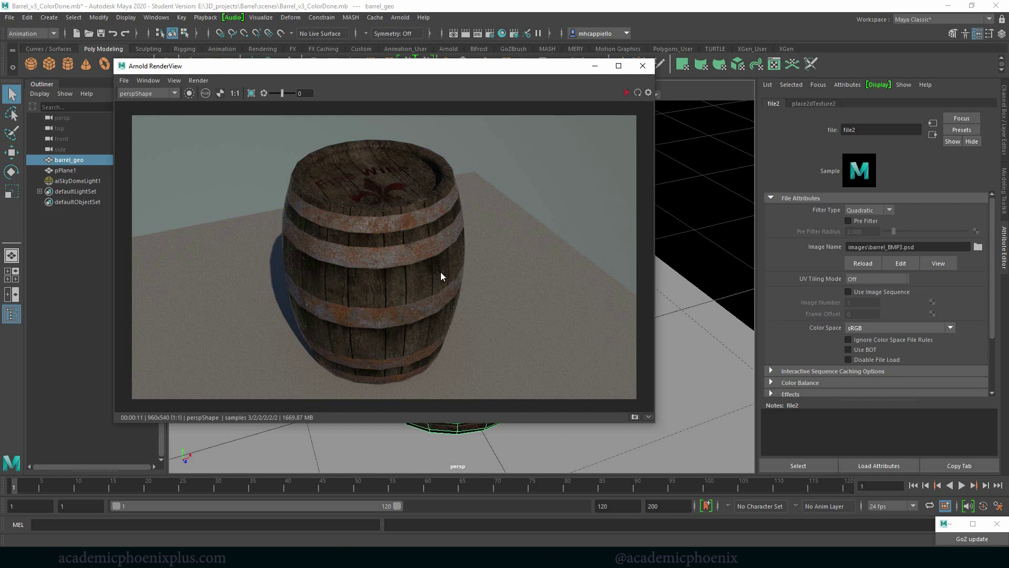
click(595, 66)
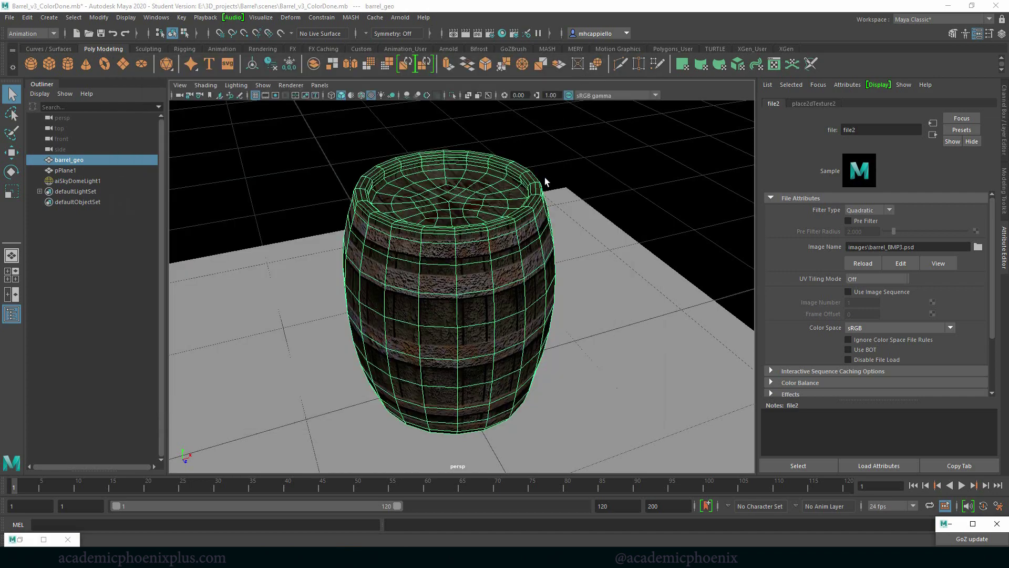
Step: Add a Levels adjustment layer with Output Levels set to 36 and 202
key(alt+Tab)
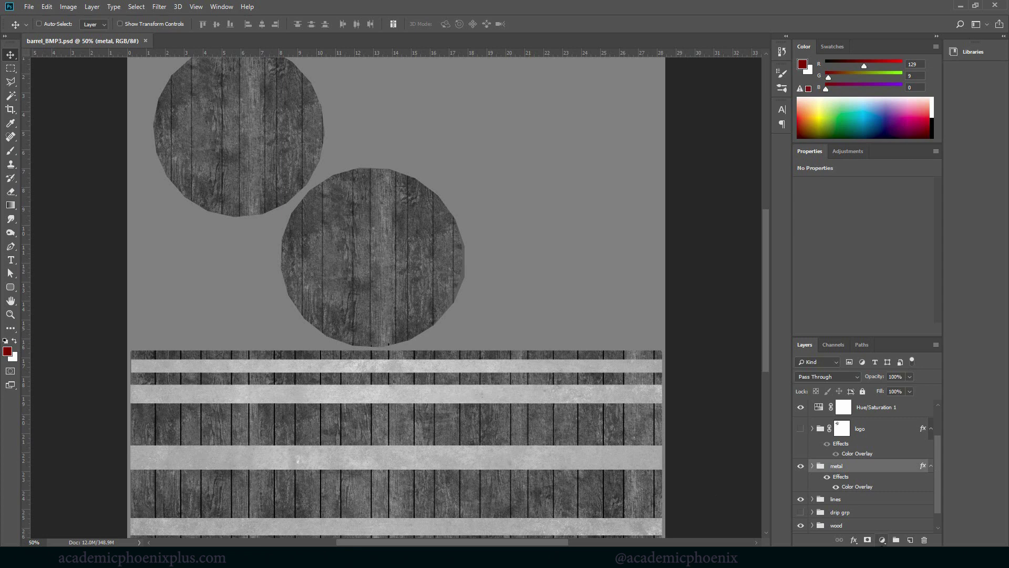
click(883, 540)
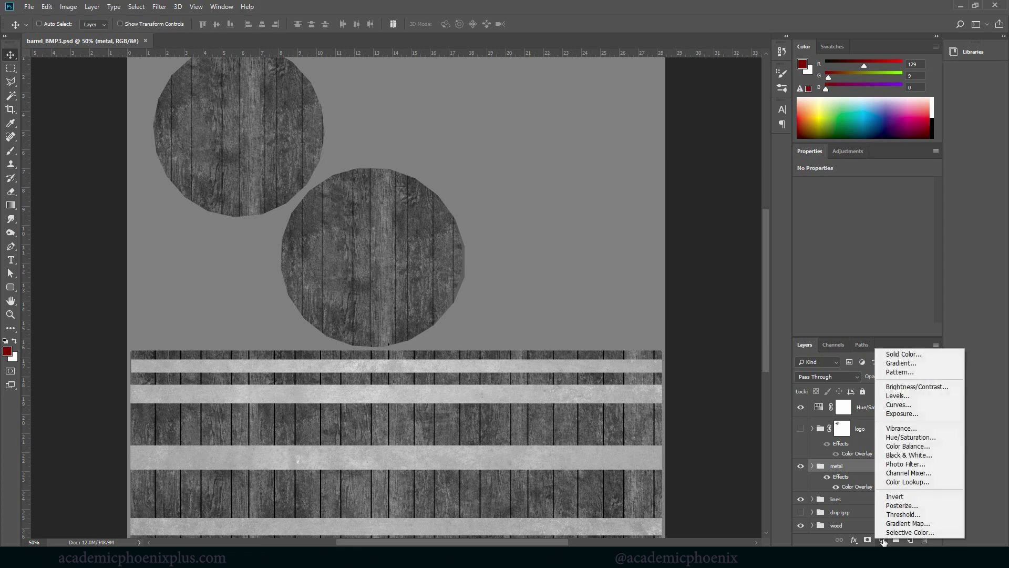
click(899, 396)
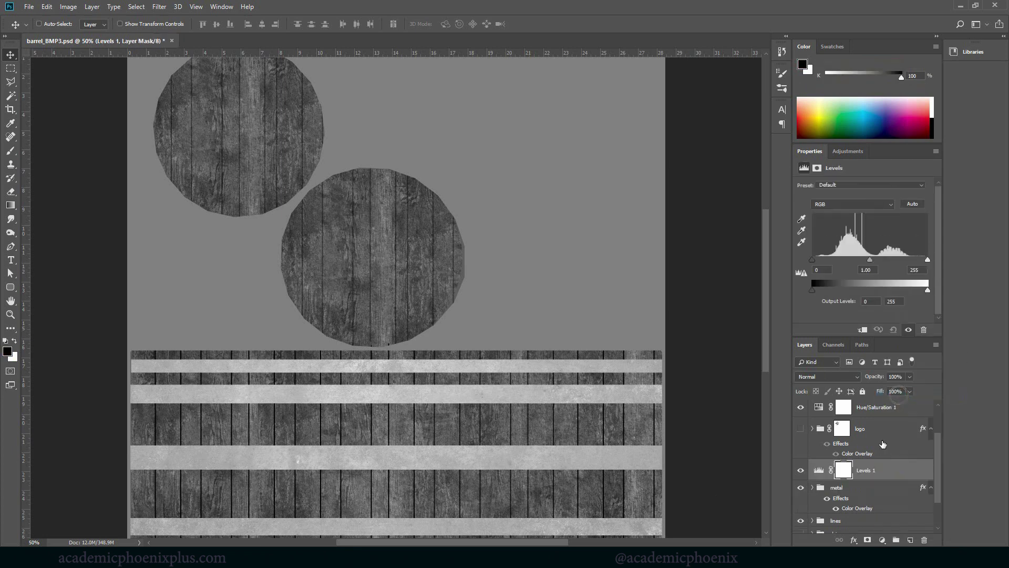
click(812, 260)
drag(831, 259, 835, 260)
mouse_move(928, 260)
mouse_down()
mouse_move(893, 258)
mouse_move(926, 258)
mouse_up()
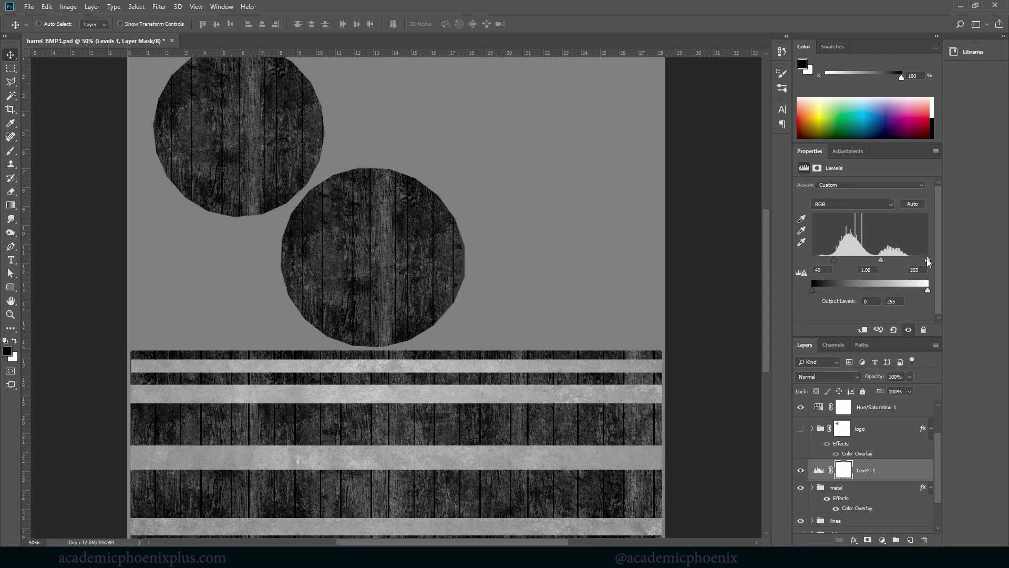
drag(834, 259, 828, 287)
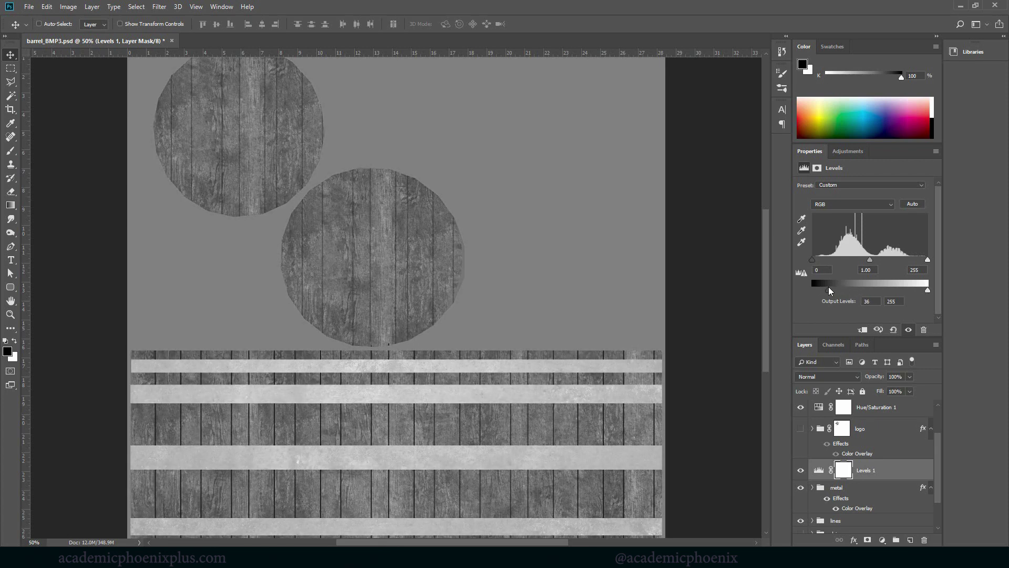
click(927, 291)
drag(909, 289, 904, 289)
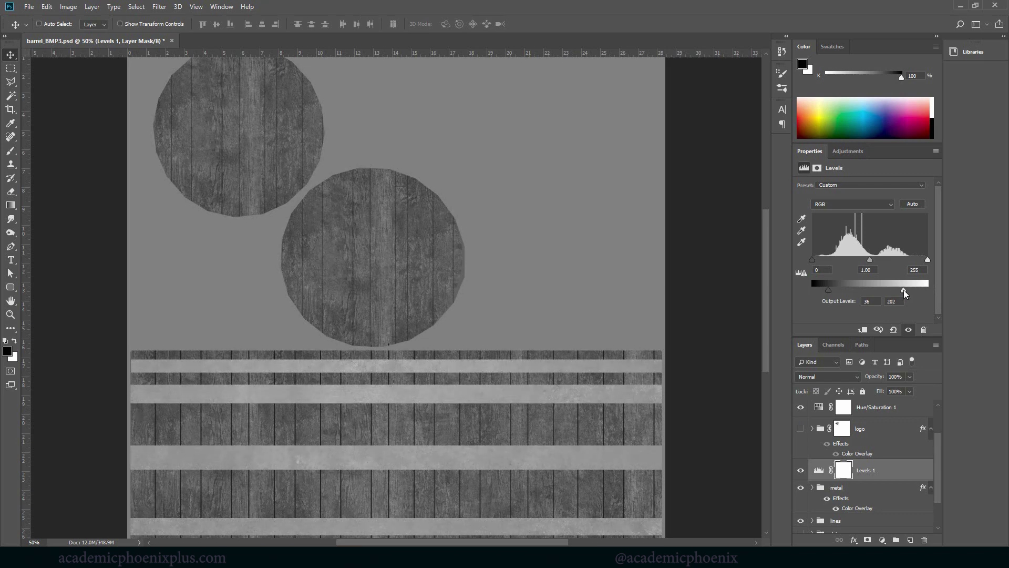
Step: Move the lines group above Levels 1 in the layer stack
drag(937, 455, 932, 483)
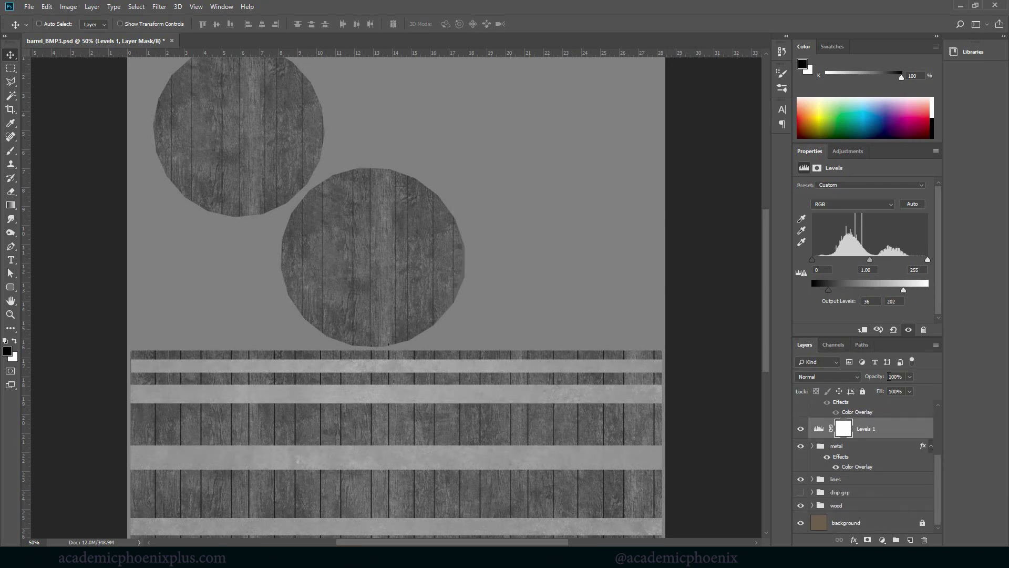
click(840, 480)
drag(840, 480, 866, 423)
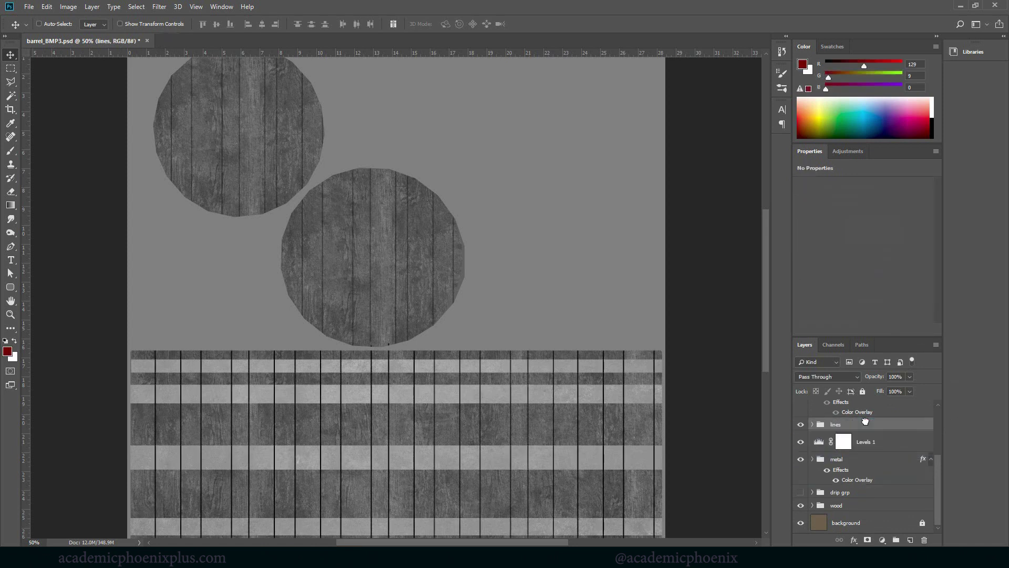
Step: Load the metal stripes layer's shape as a selection inside the metal group
click(855, 461)
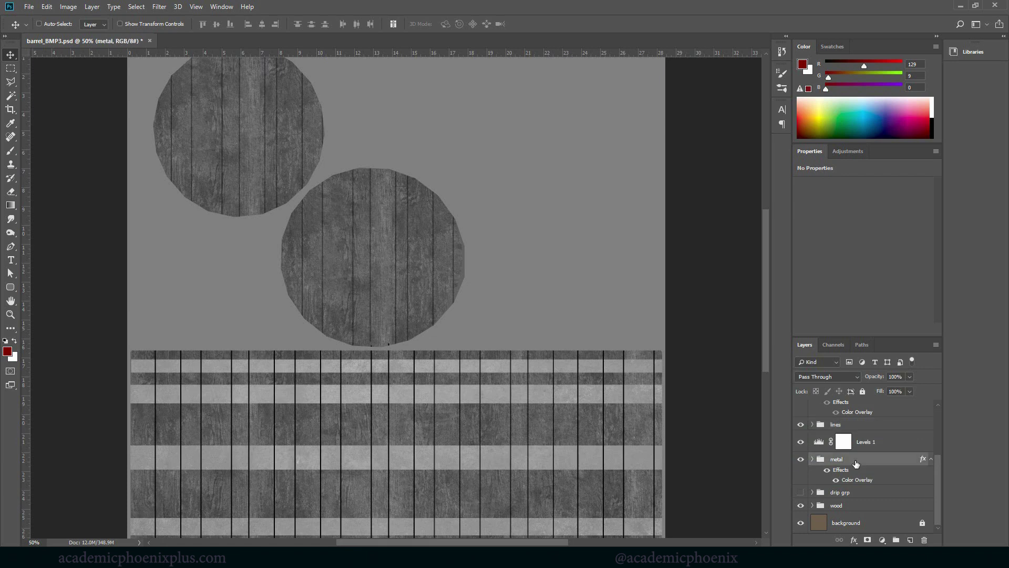
click(812, 458)
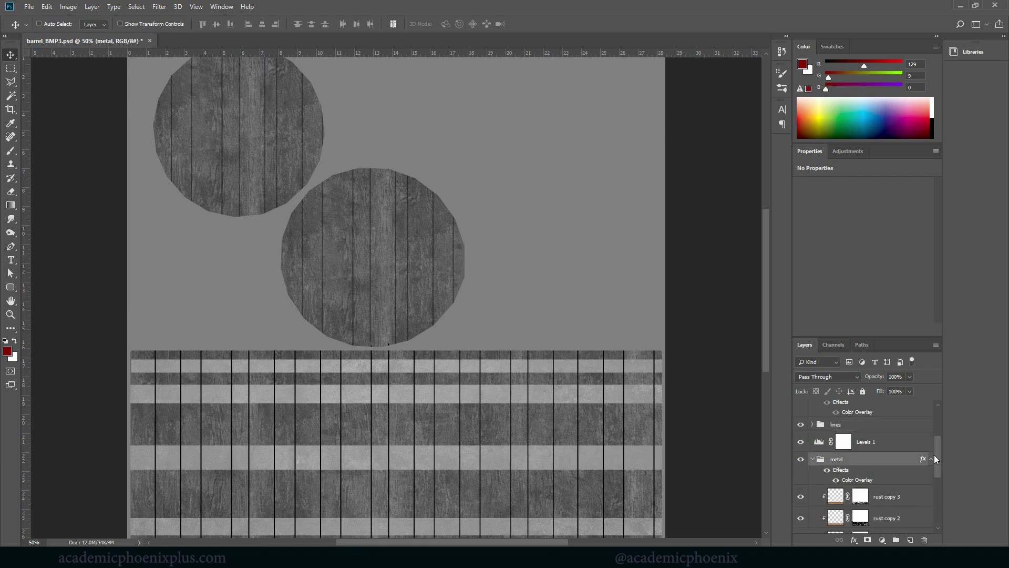
drag(934, 453, 933, 504)
key(alt+bracketleft)
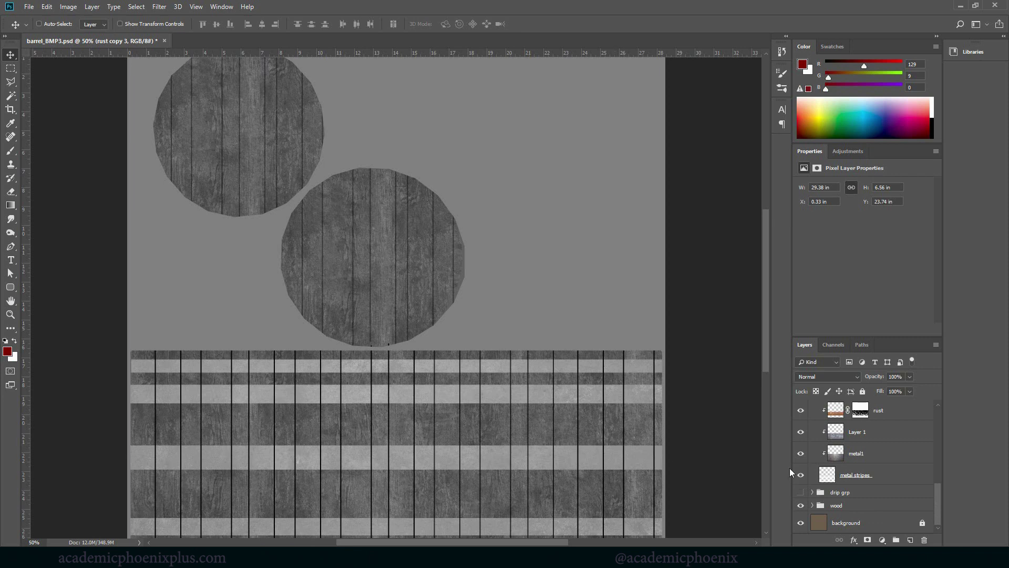
click(801, 476)
click(801, 476)
key(ctrl)
key(ctrl)
ctrl+click(828, 474)
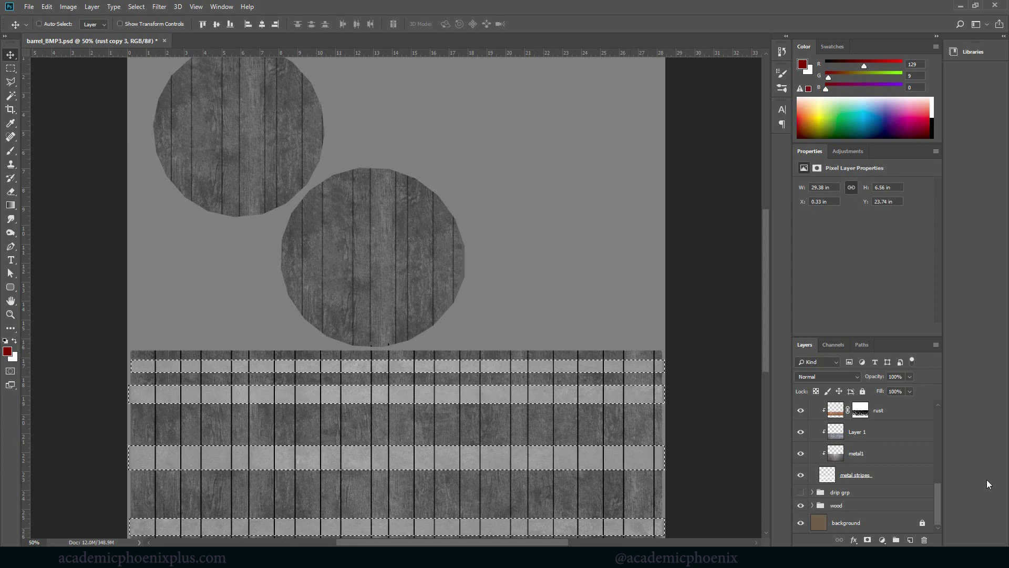
Step: Add a layer mask to the lines group from that selection and invert it
click(935, 457)
click(846, 425)
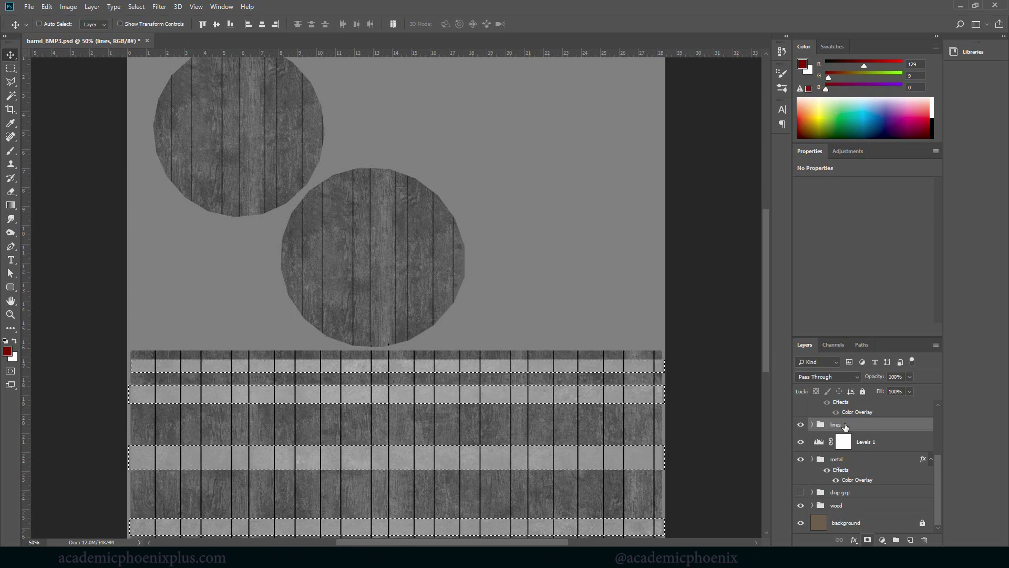
click(868, 540)
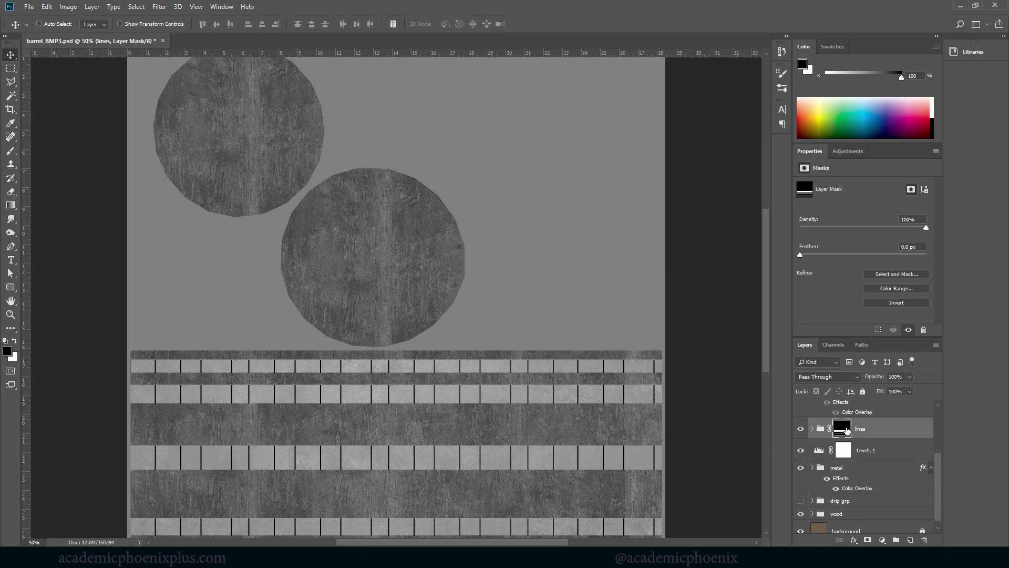
key(ctrl)
key(ctrl+i)
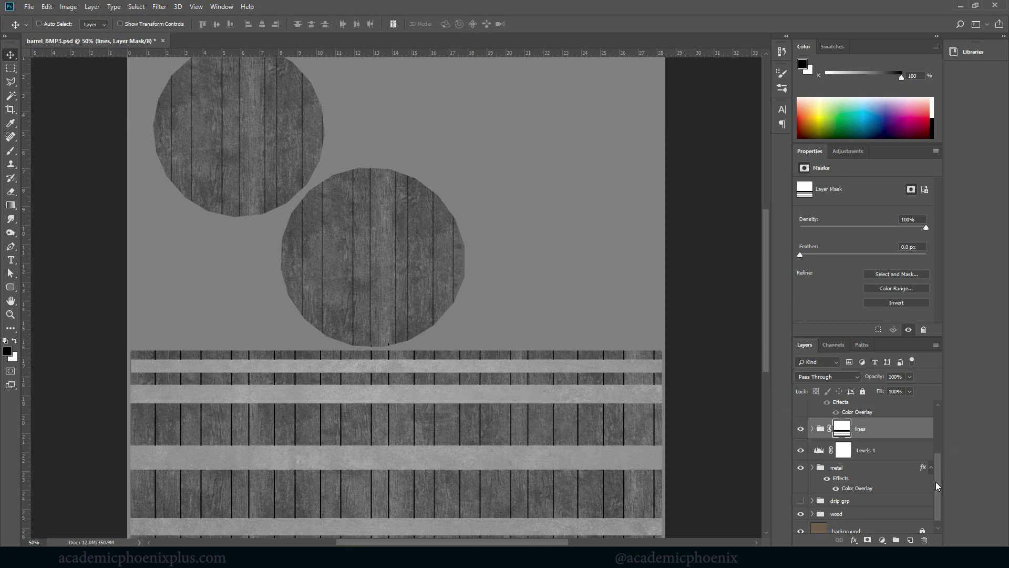
Step: Give the lines group a Color Overlay in a dark colour sampled from the canvas
scroll(939, 486, down, 1)
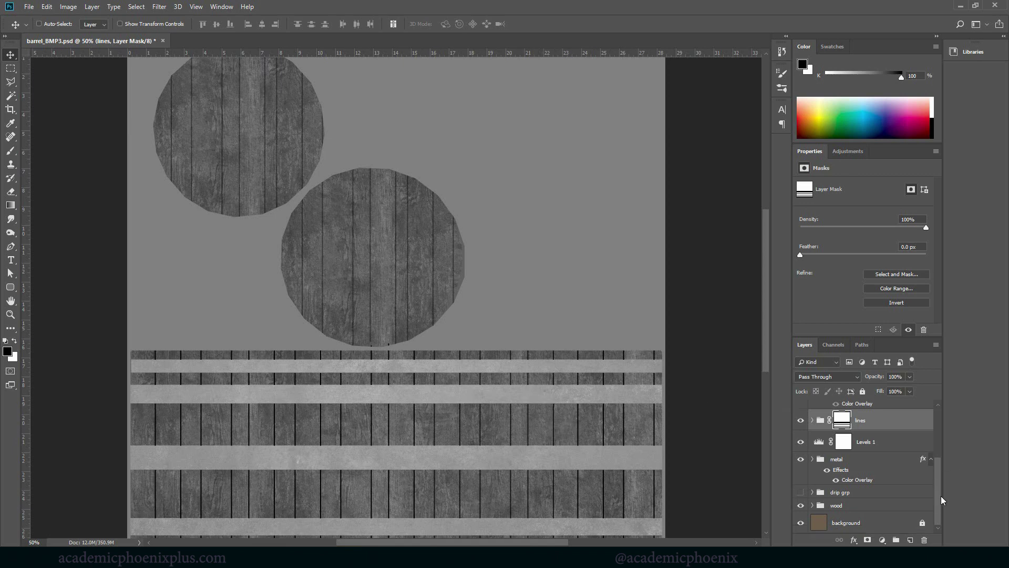
double_click(928, 423)
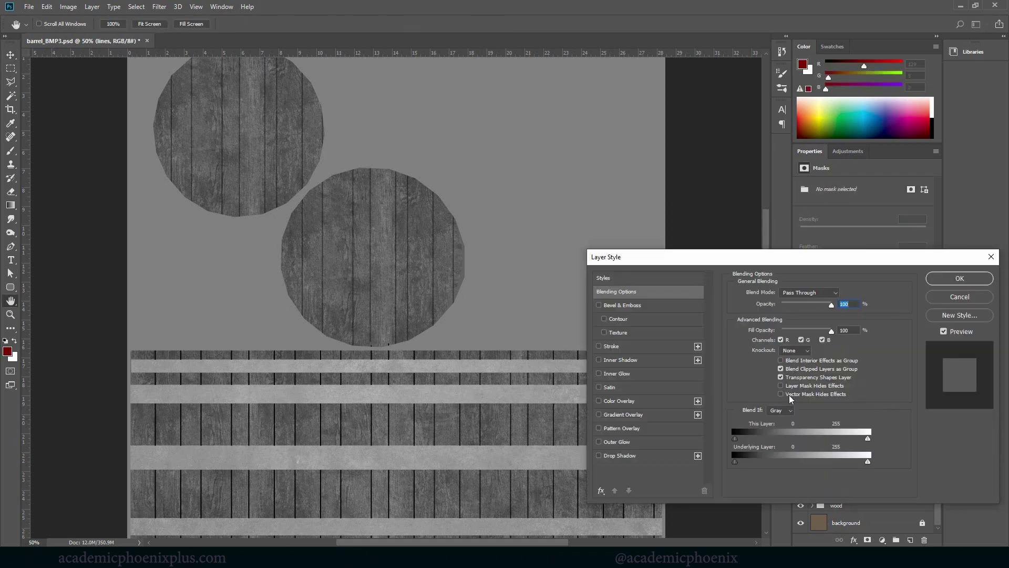
click(619, 401)
click(842, 293)
click(311, 445)
click(561, 316)
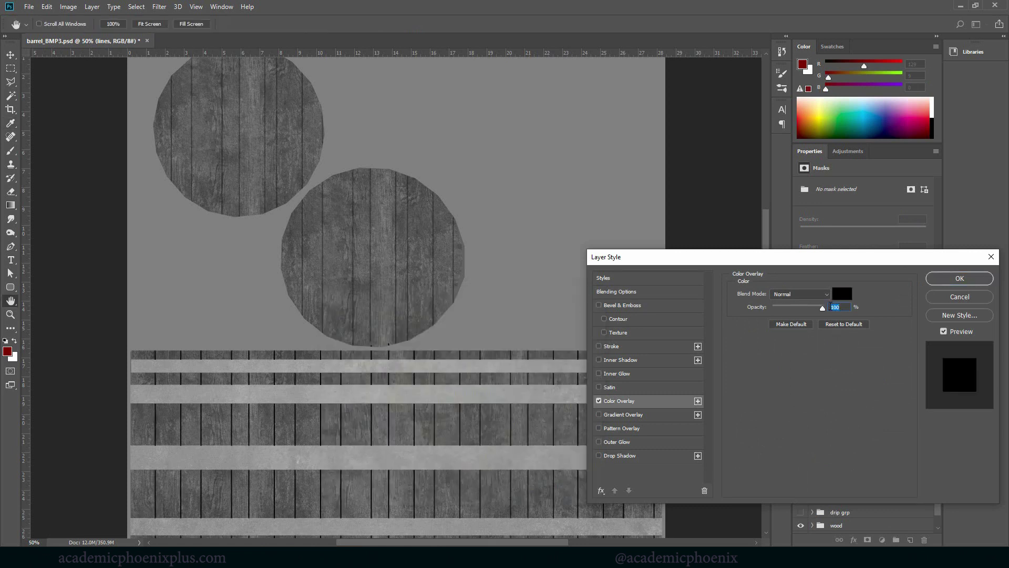
click(960, 278)
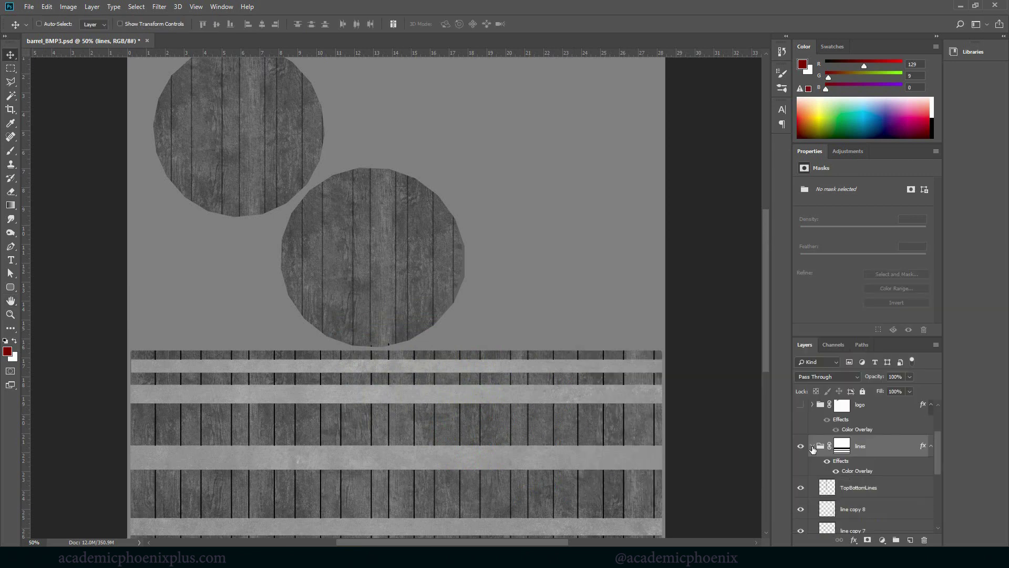
drag(937, 462, 945, 498)
click(870, 441)
click(818, 401)
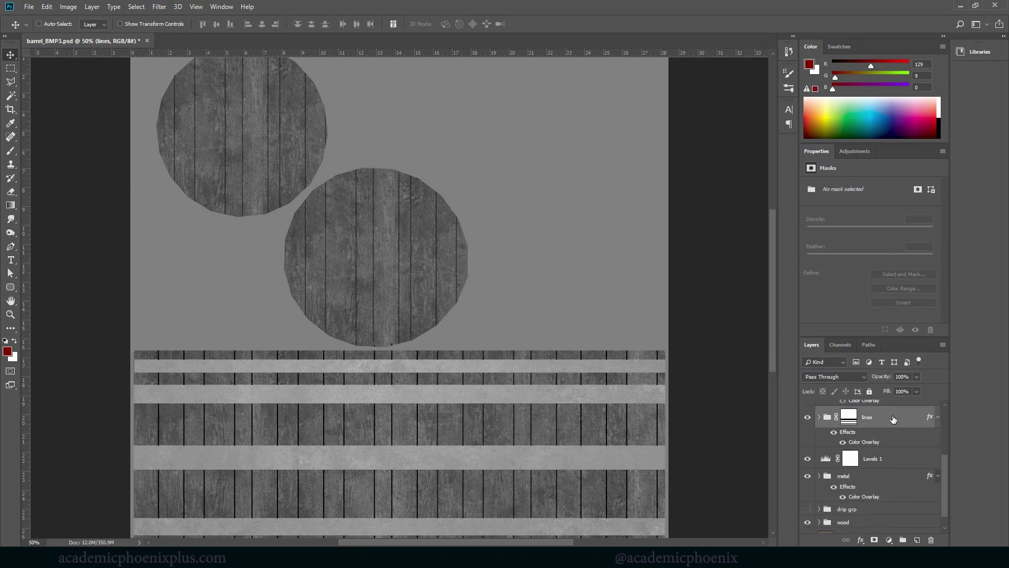
Step: Narrow the Levels 1 Output Levels to 54–187
click(904, 458)
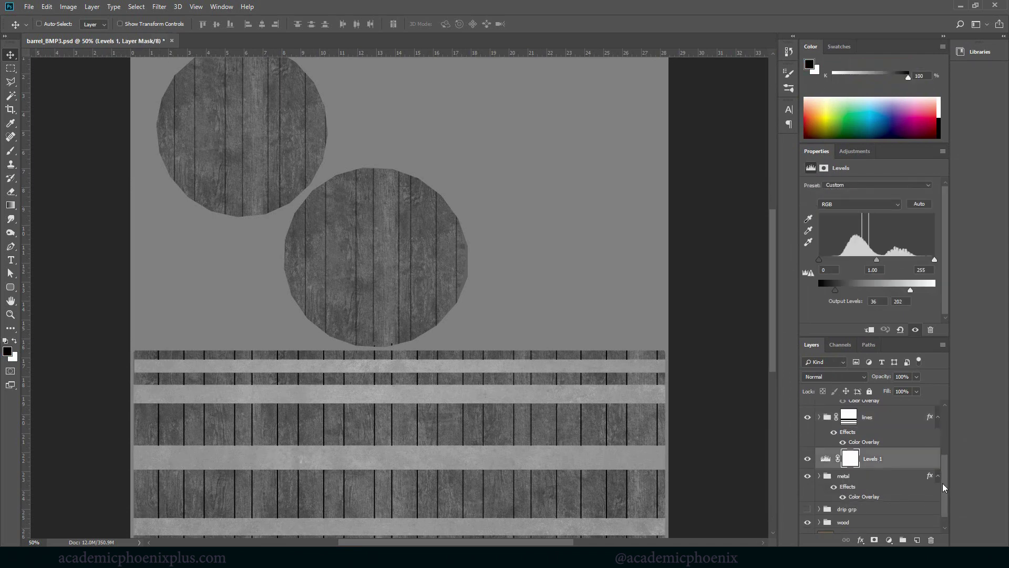
mouse_move(943, 484)
mouse_down()
mouse_move(943, 497)
mouse_move(941, 481)
mouse_up()
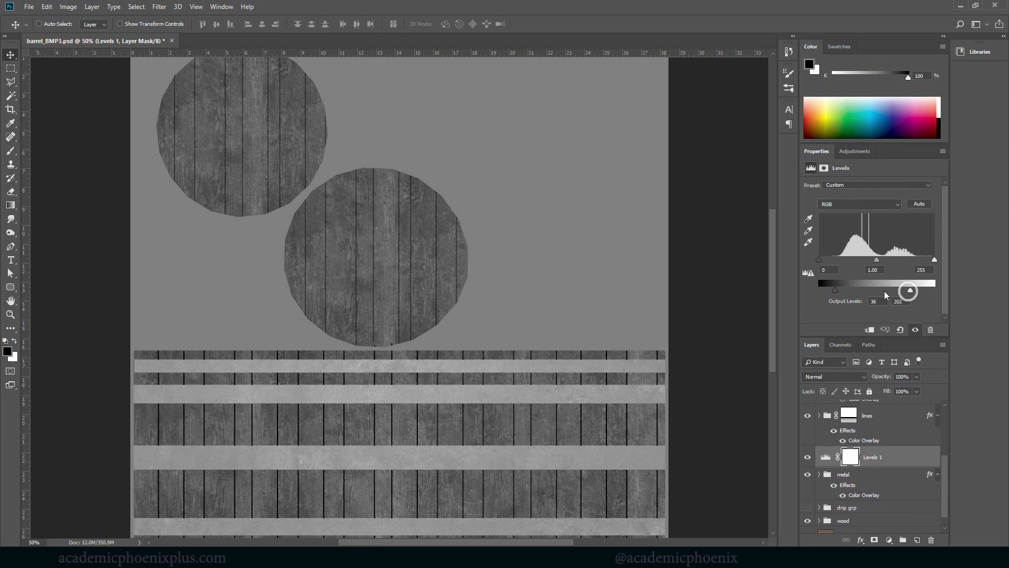
drag(835, 290, 905, 289)
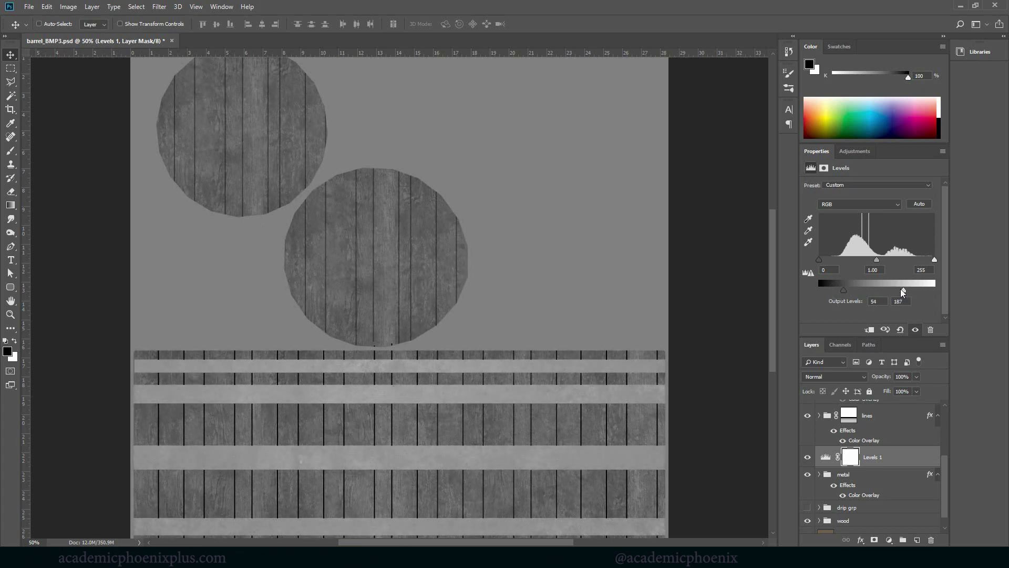
Step: Save the texture as barrel_BMP.psd, replacing the existing file
click(29, 6)
click(84, 125)
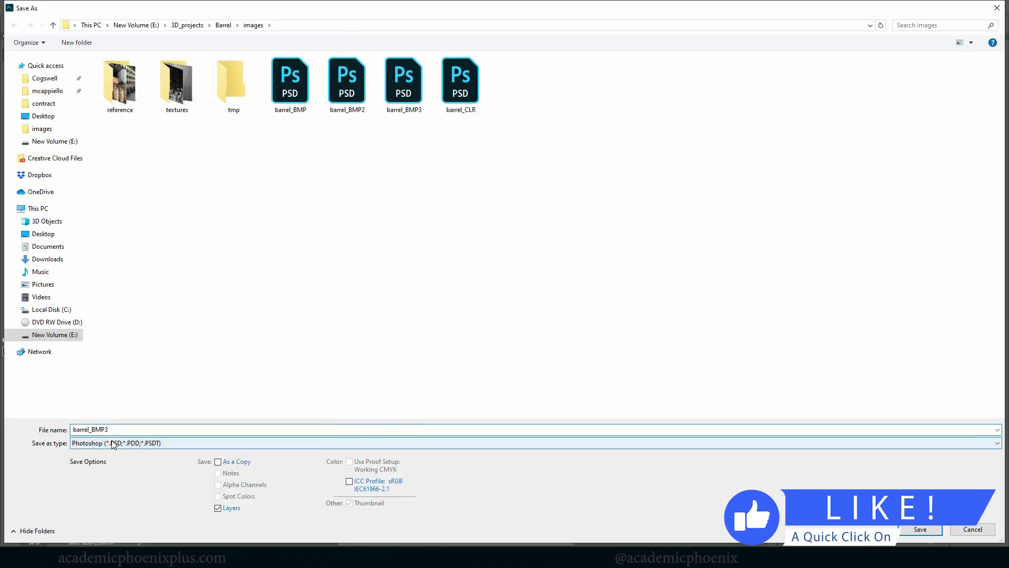
key(BackSpace)
key(Return)
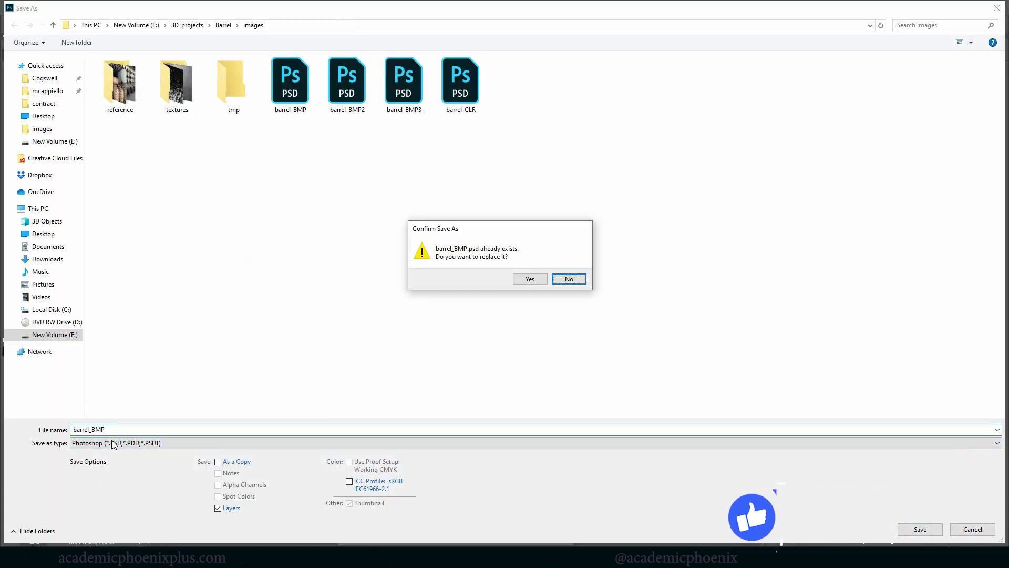
key(Left)
key(Return)
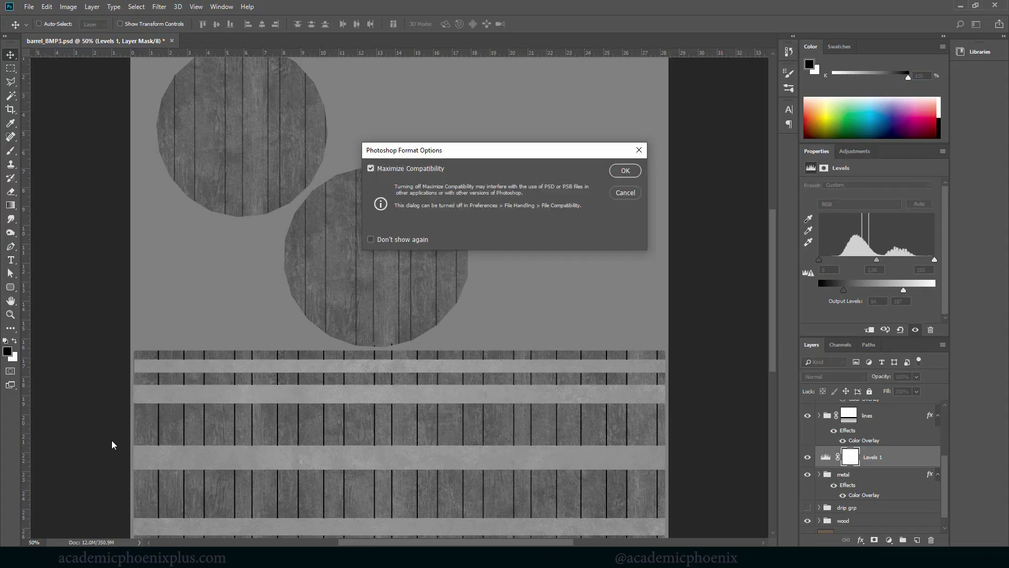
key(Return)
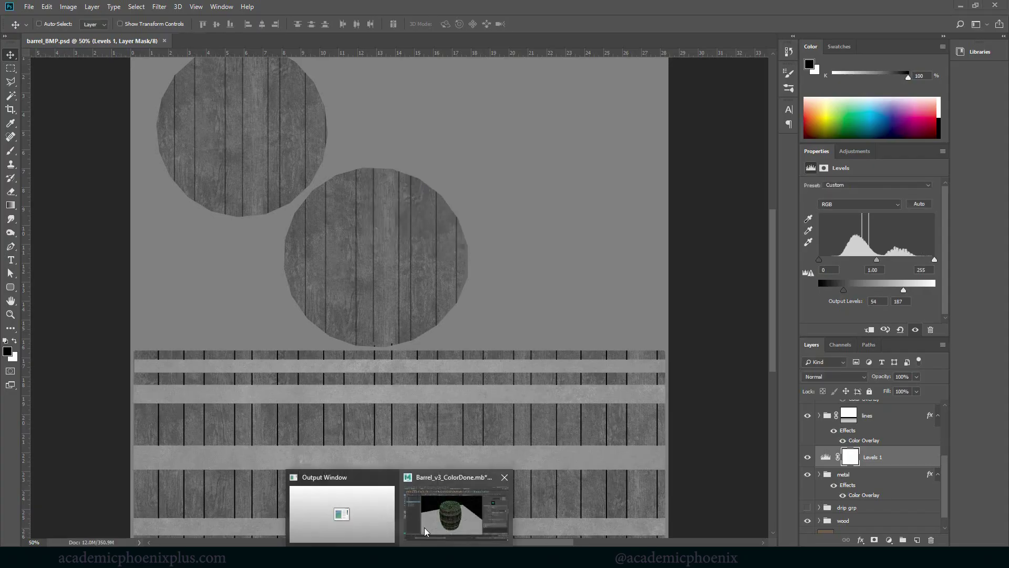
Step: Change the file2 Image Name in Maya to images/barrel_BMP.psd
click(484, 505)
click(902, 246)
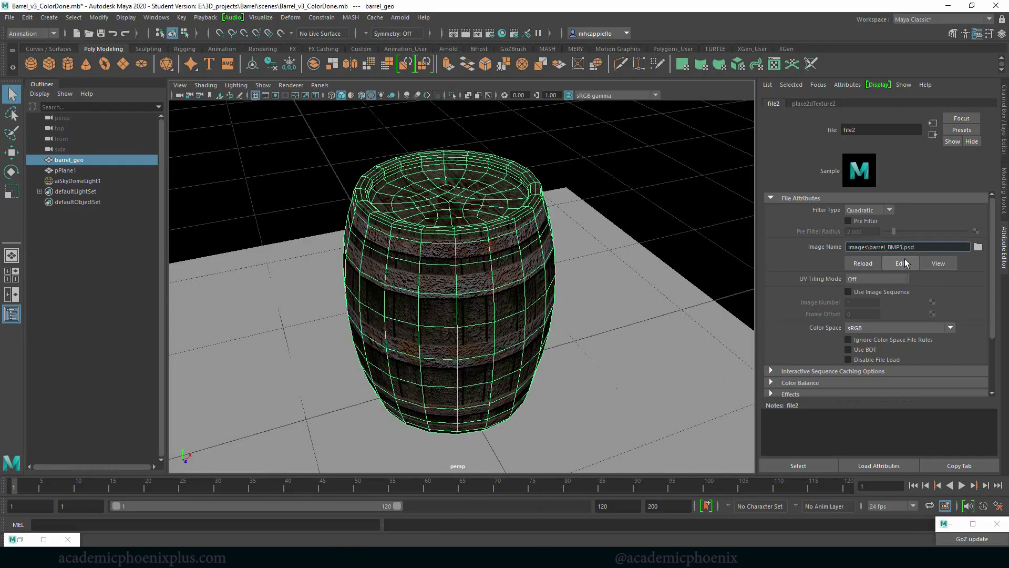
key(BackSpace)
key(Return)
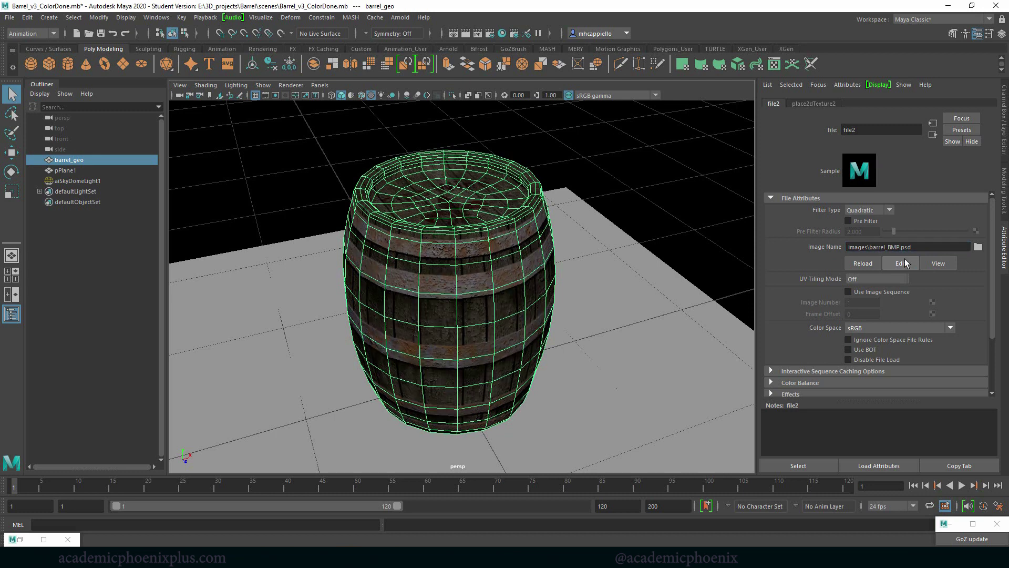
Step: Test the new bump texture with an Arnold render, then close RenderView
click(400, 17)
click(289, 184)
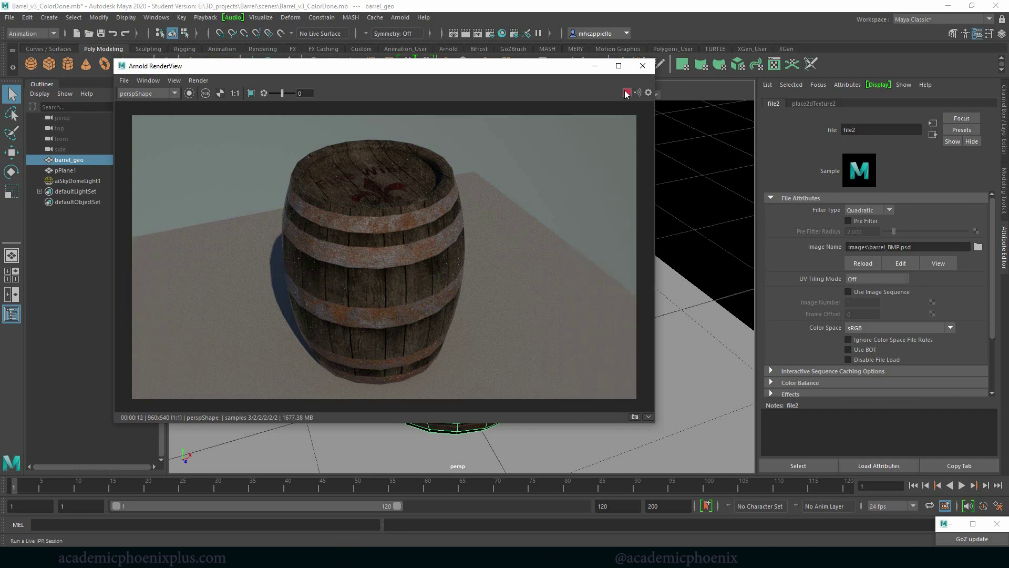
click(643, 65)
Step: Save an uncompressed, layerless TIFF copy of barrel_BMP into Barrel/sourceimages
key(alt+Tab)
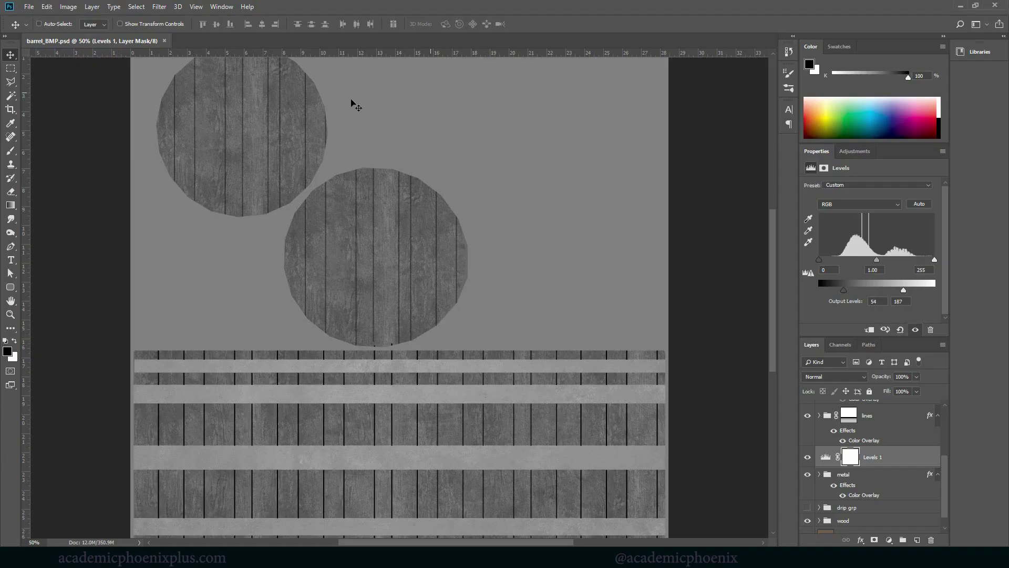
click(30, 7)
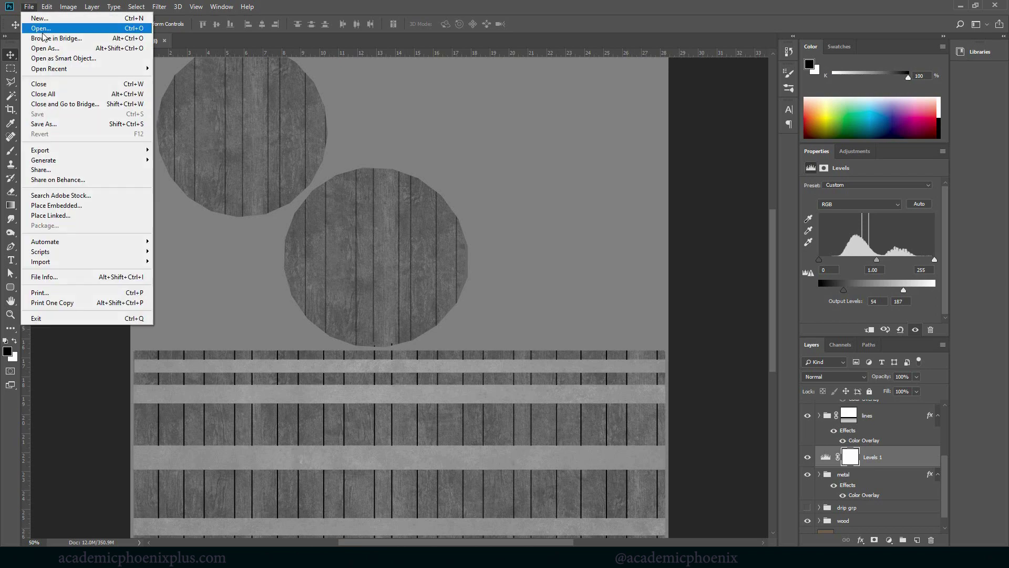
click(101, 120)
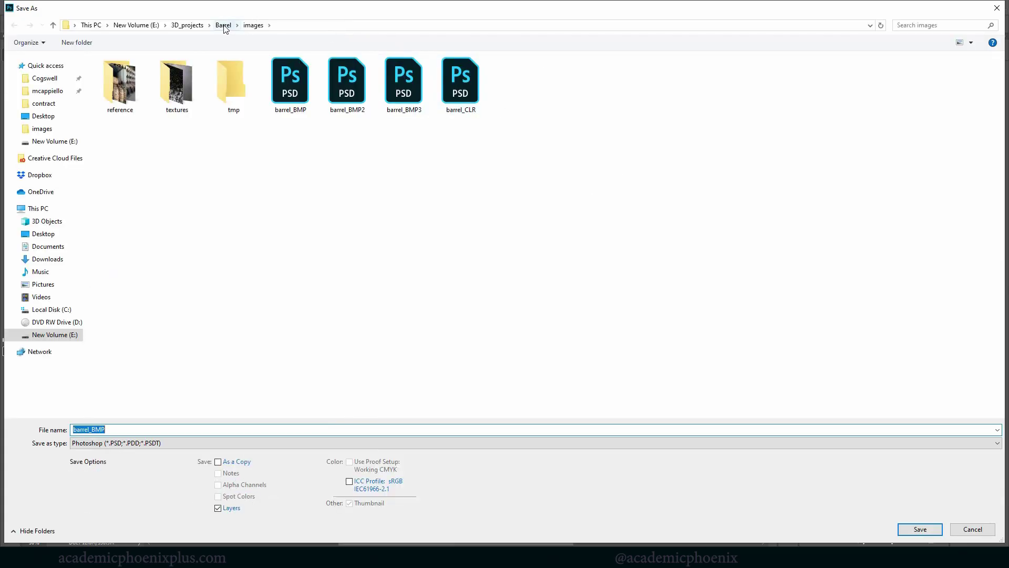
click(223, 25)
double_click(135, 207)
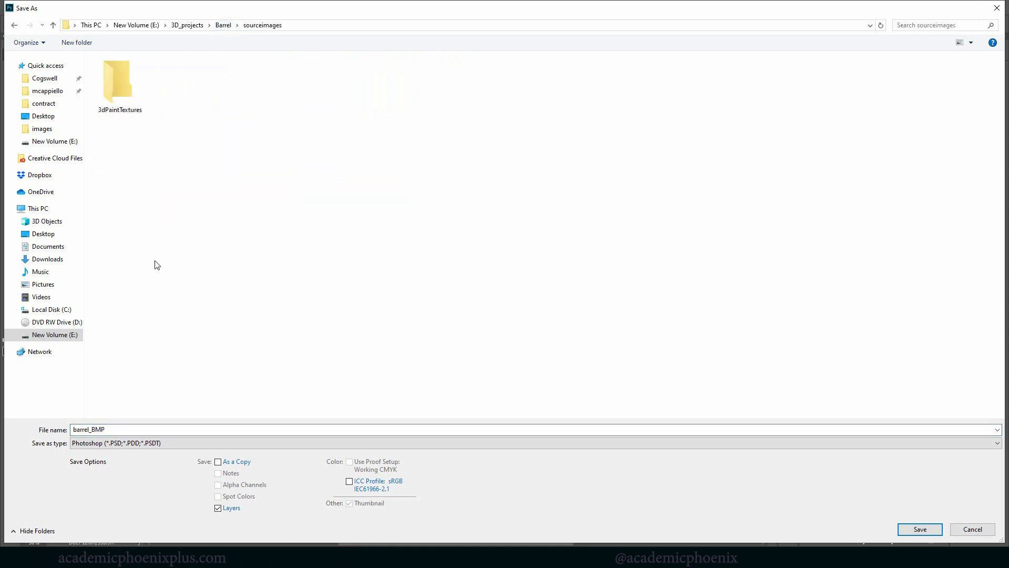
click(141, 444)
click(131, 433)
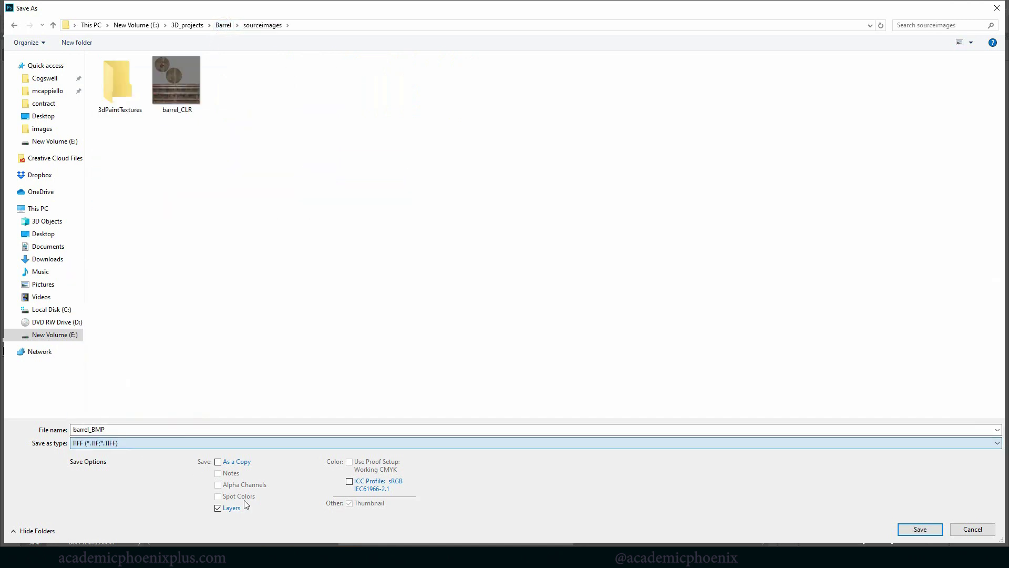
click(231, 508)
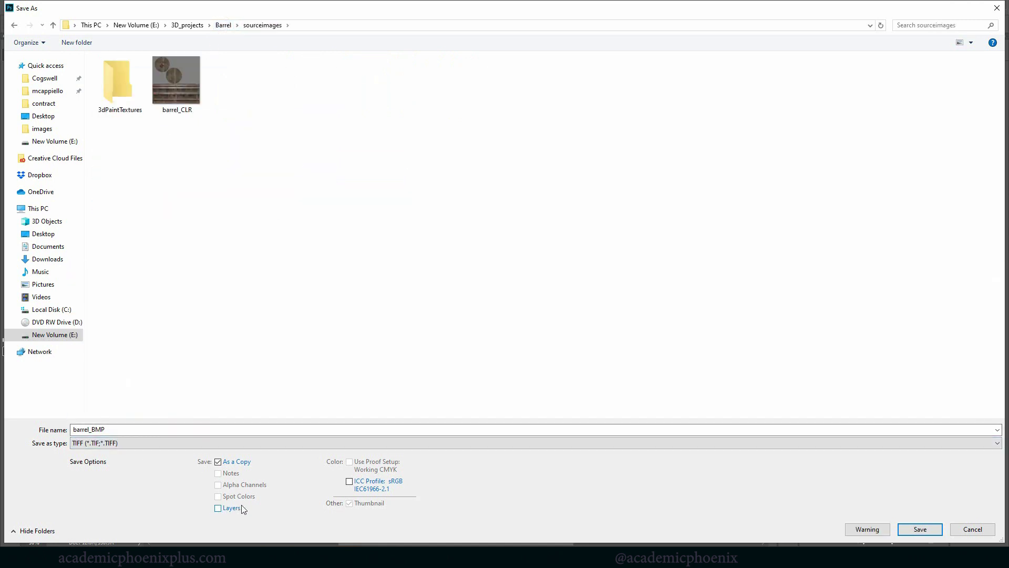
click(921, 529)
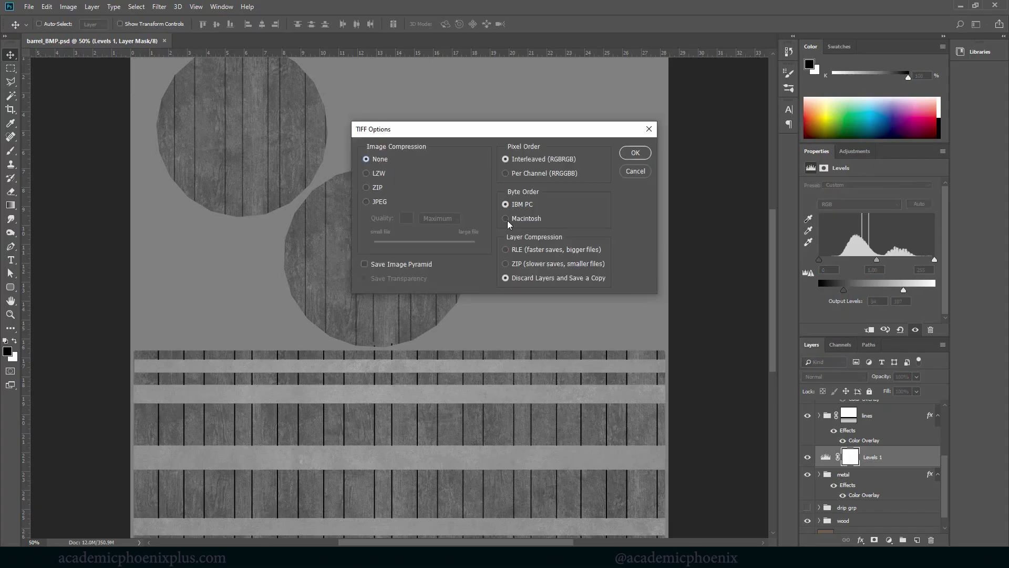
click(635, 152)
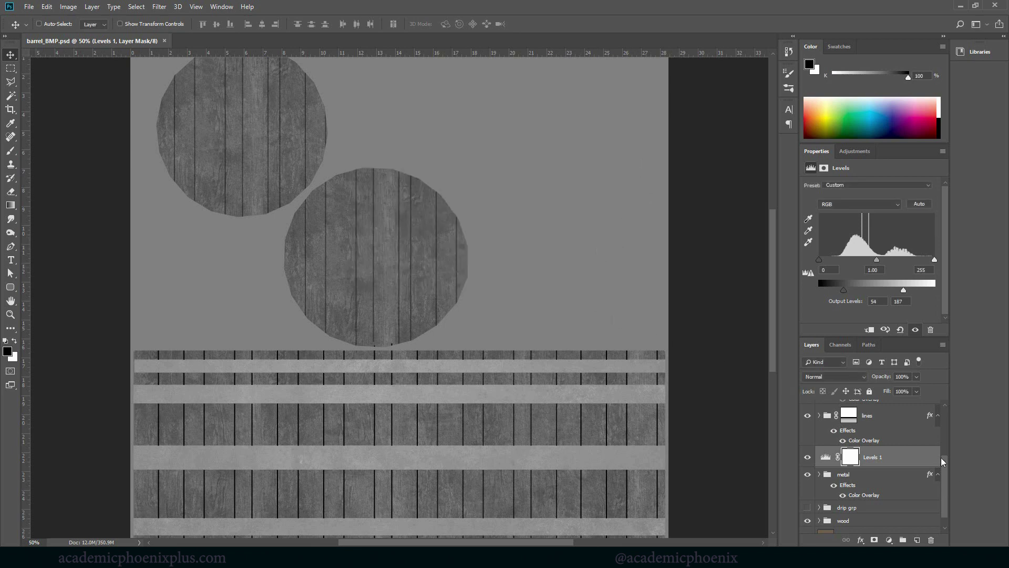
scroll(941, 454, up, 5)
Step: Check the logo and lines layers in Photoshop's Layers panel, then delete the hidden drip grp group
click(817, 478)
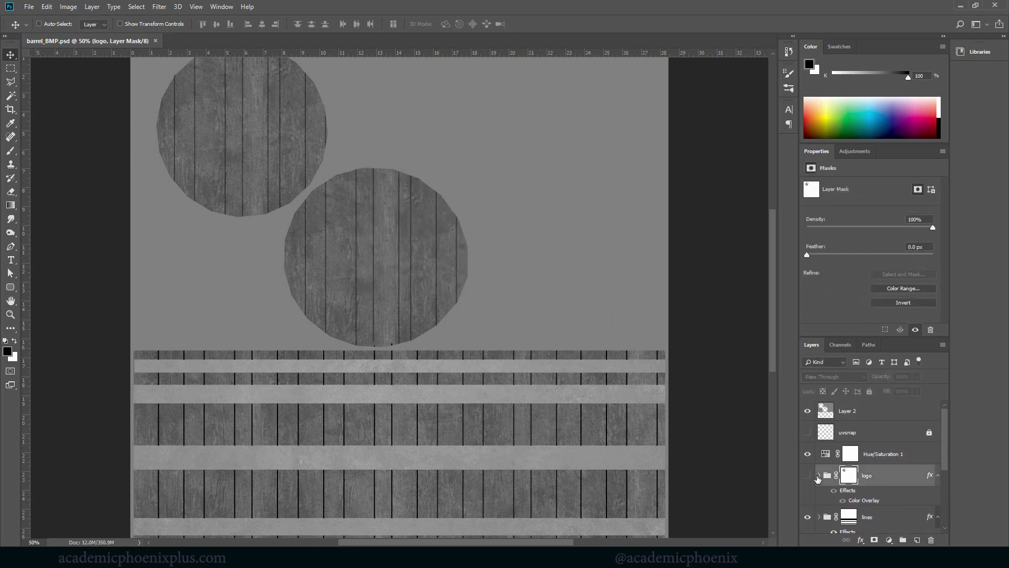
scroll(945, 469, down, 1)
scroll(941, 463, up, 1)
click(888, 479)
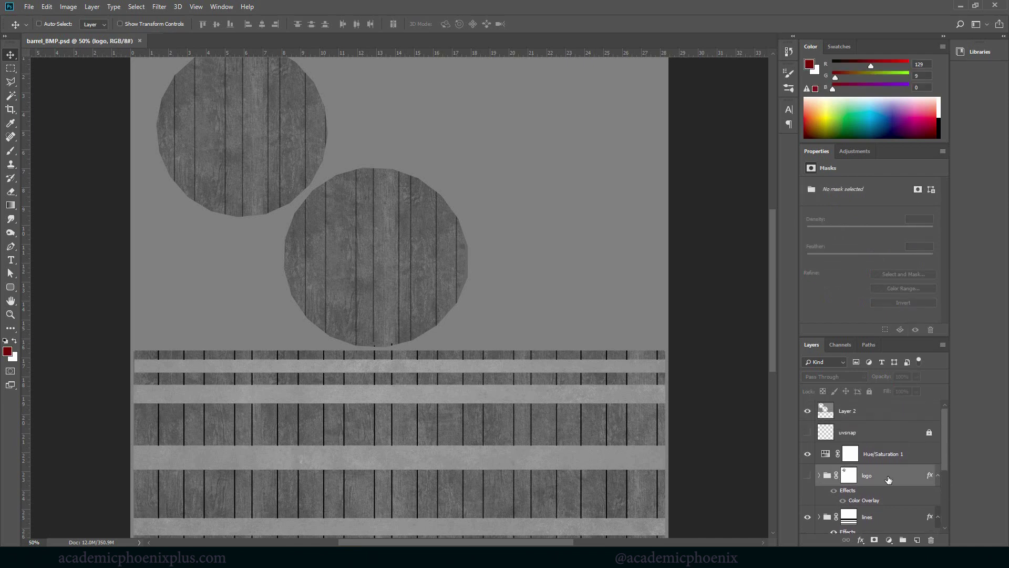
click(849, 517)
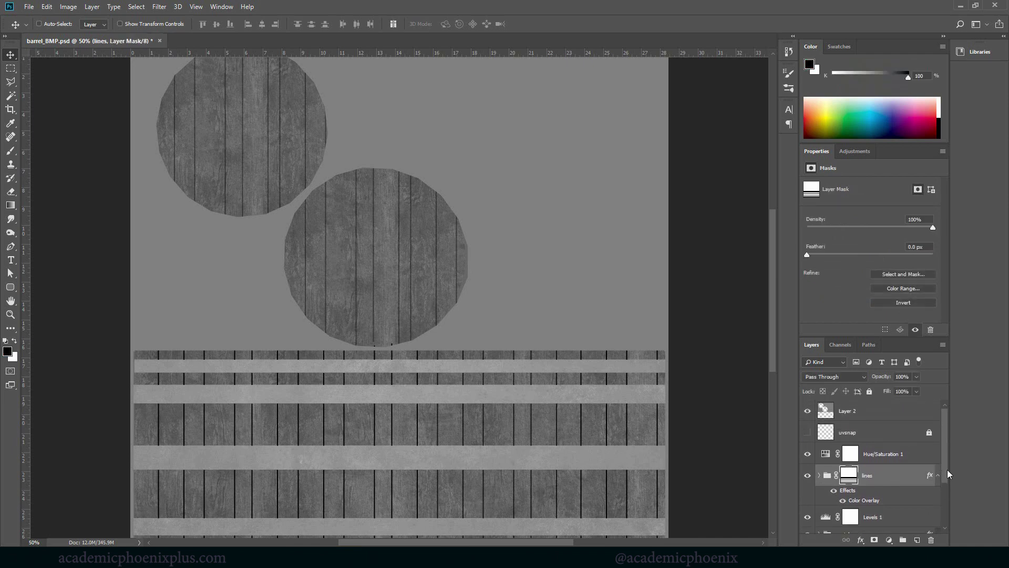
drag(947, 469, 954, 528)
key(alt+[)
key(alt+[)
key(alt+[)
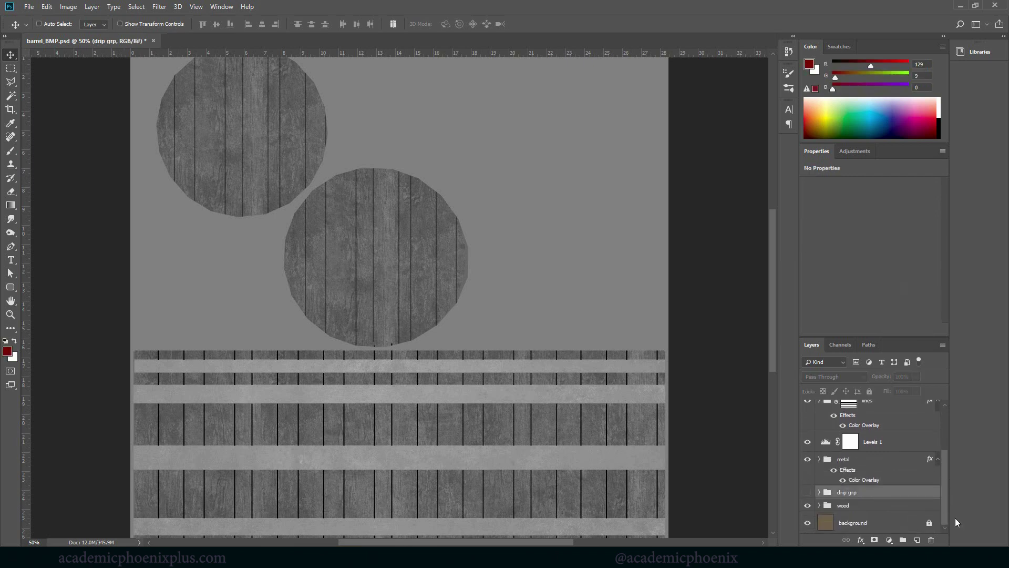
key(Delete)
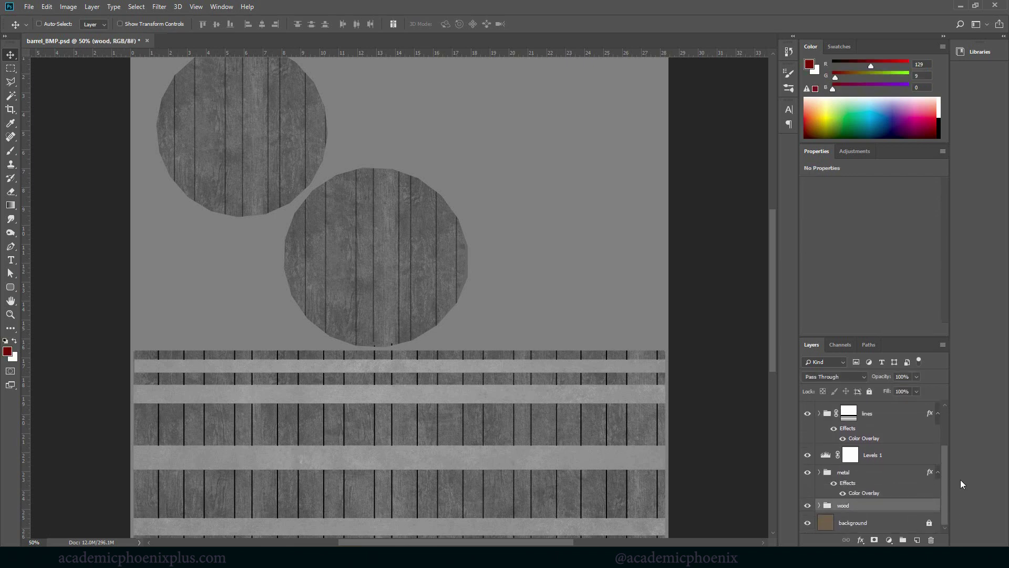
drag(947, 483, 944, 414)
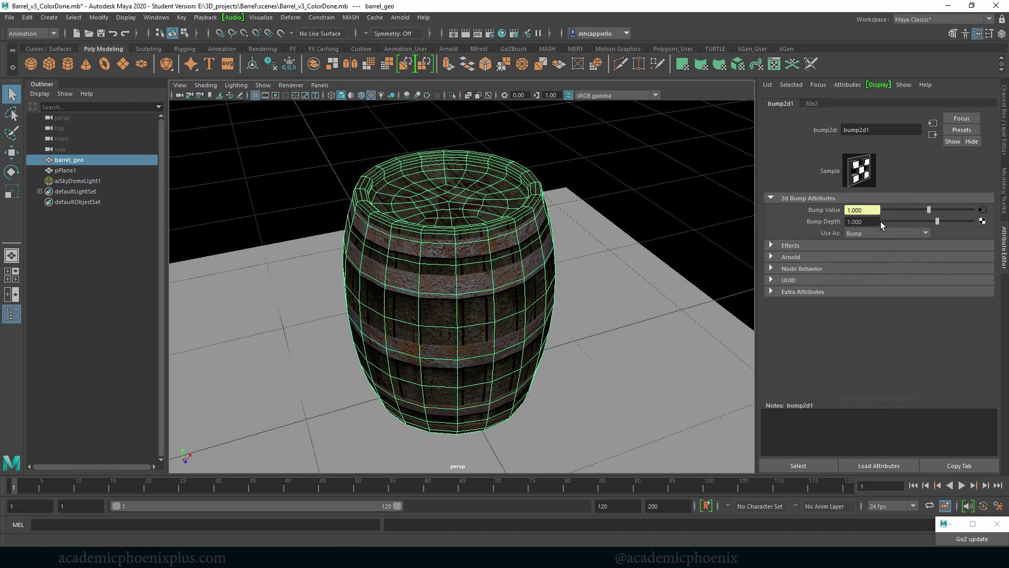
Step: Set Bump Depth to 0 and render the barrel in Arnold without bump
click(835, 222)
key(Return)
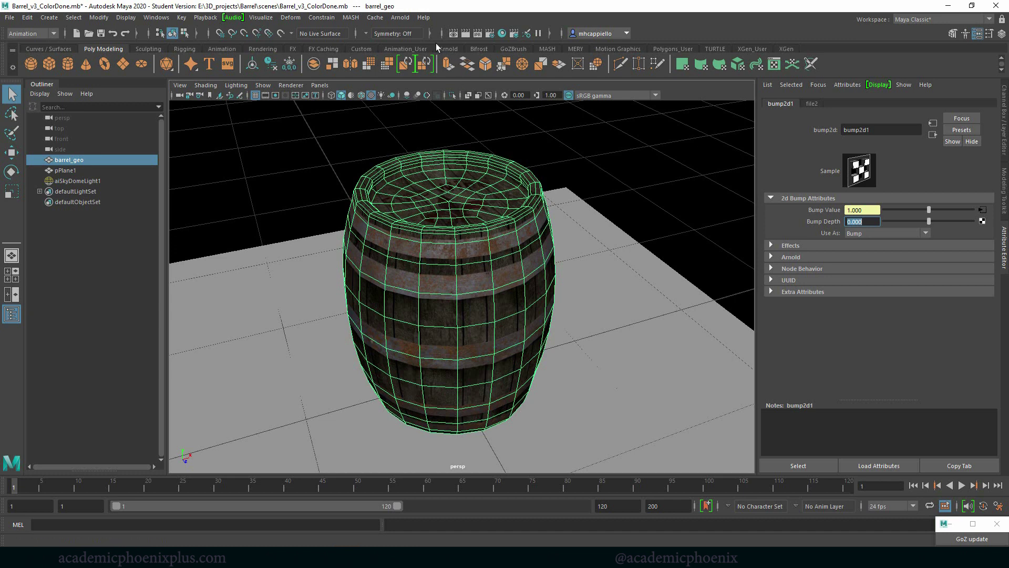
click(400, 17)
click(404, 36)
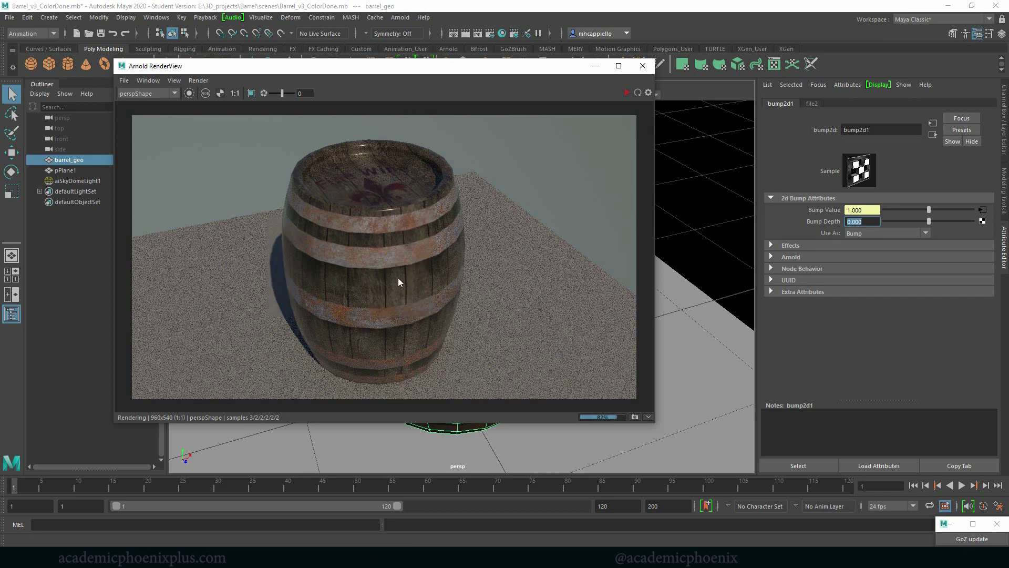
Step: Set Bump Depth to 0.1 and preview the barrel in an Arnold IPR render, then stop it
click(854, 221)
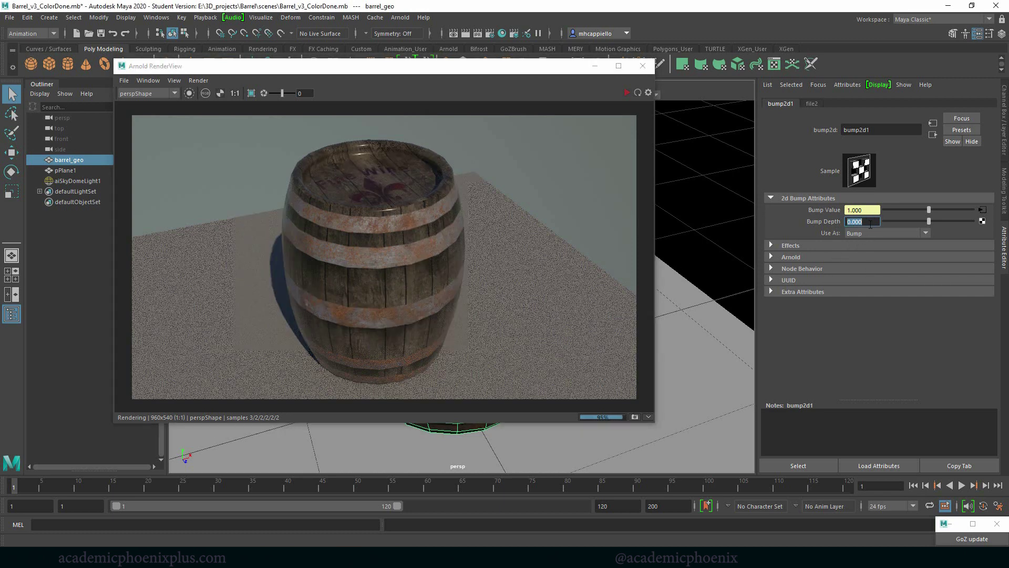
text(.1)
key(Return)
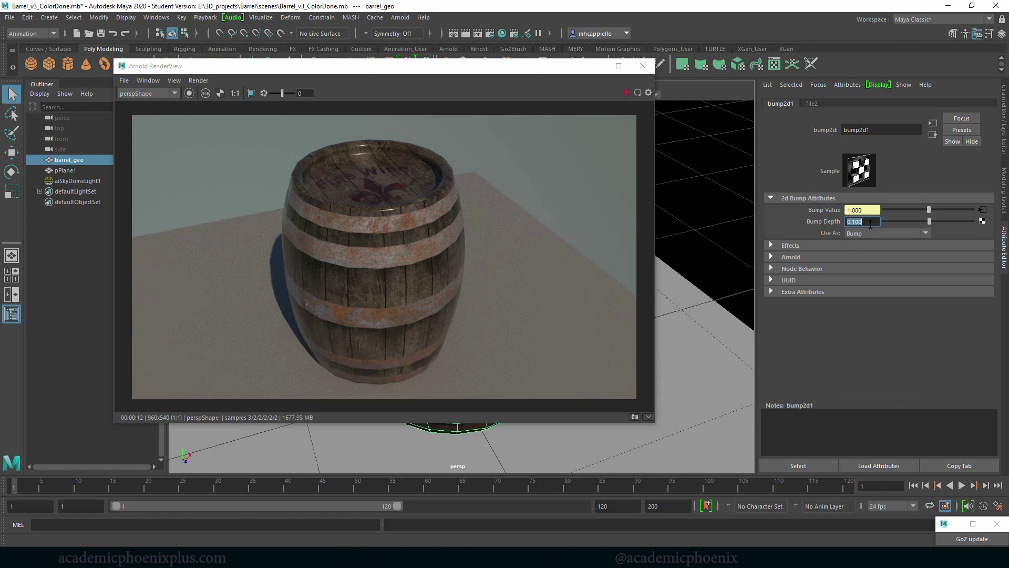
click(626, 93)
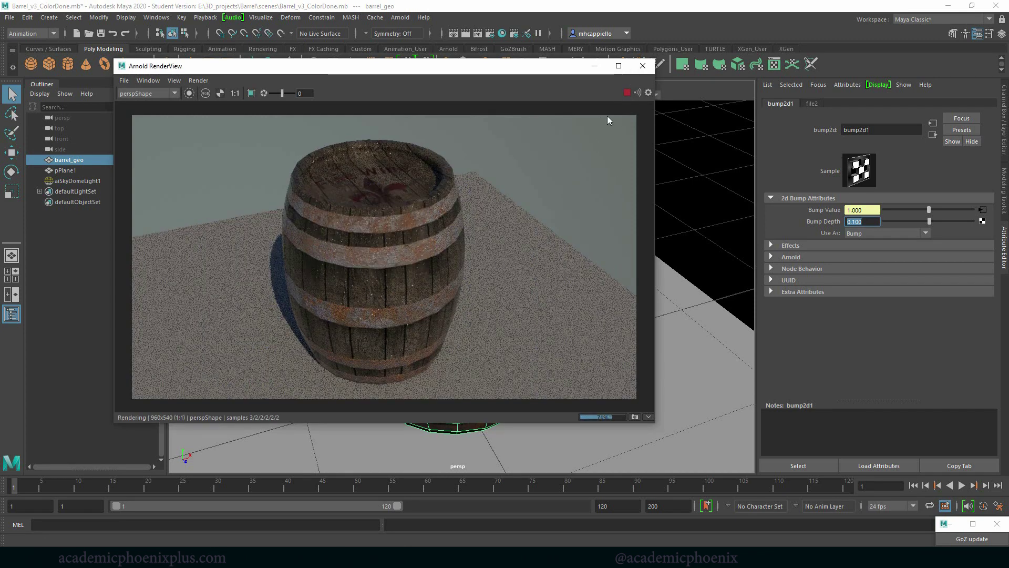
click(627, 93)
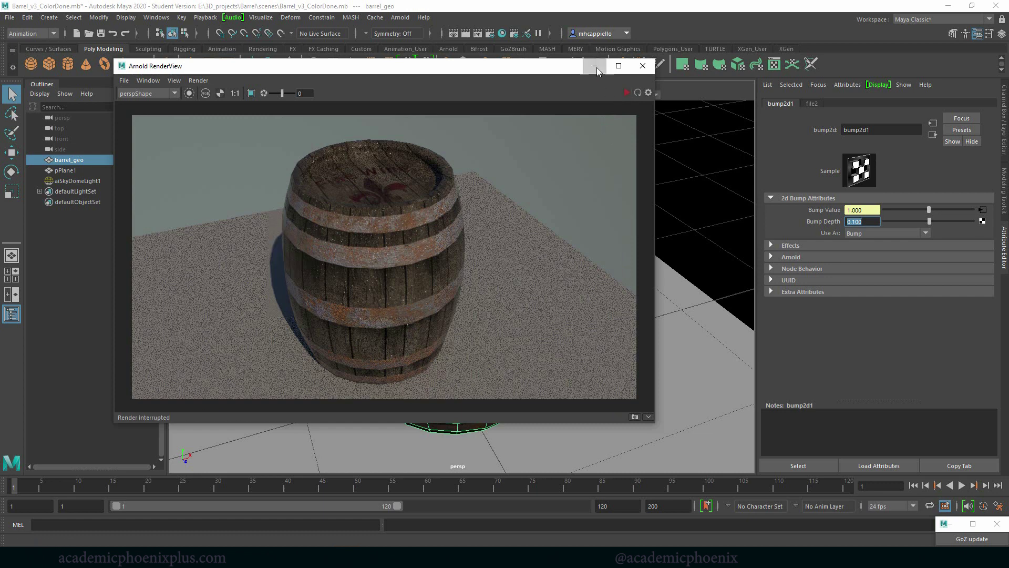
Step: Set Bump Depth to -1 and restart the Arnold IPR render
click(837, 232)
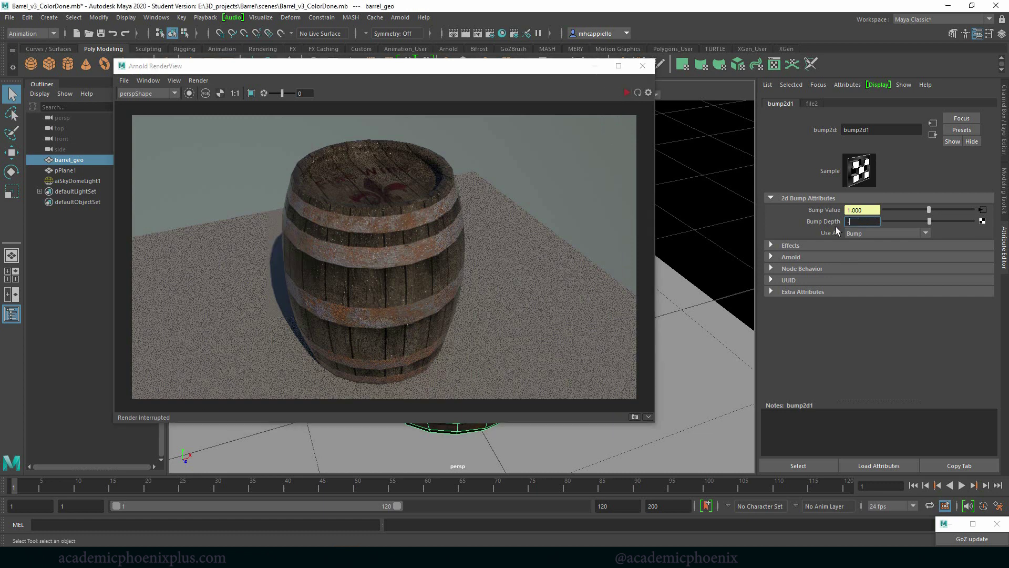
text(-1)
key(Return)
click(627, 93)
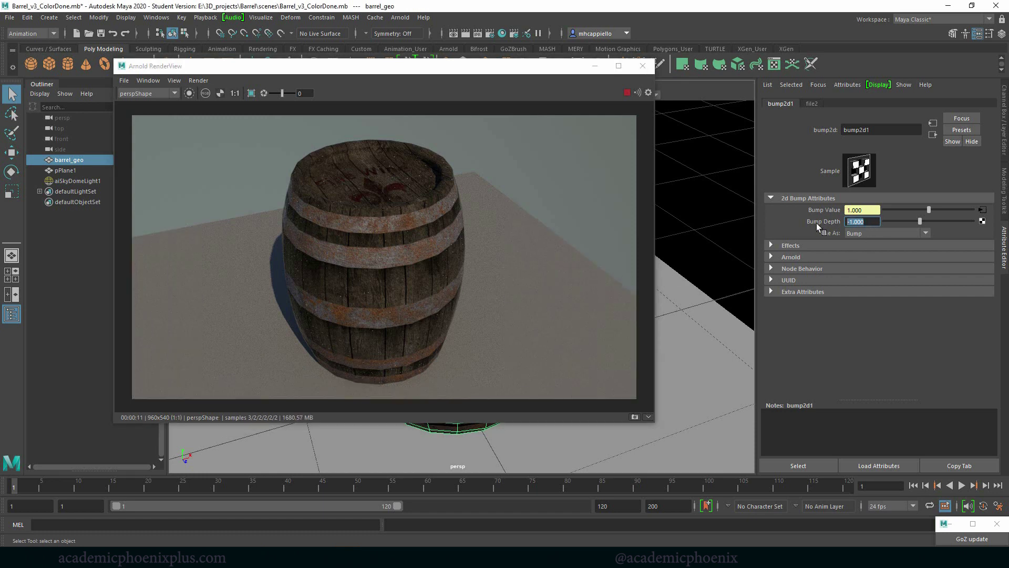
Step: Change Bump Depth to 0.5, then to 0
text(0.5)
key(Return)
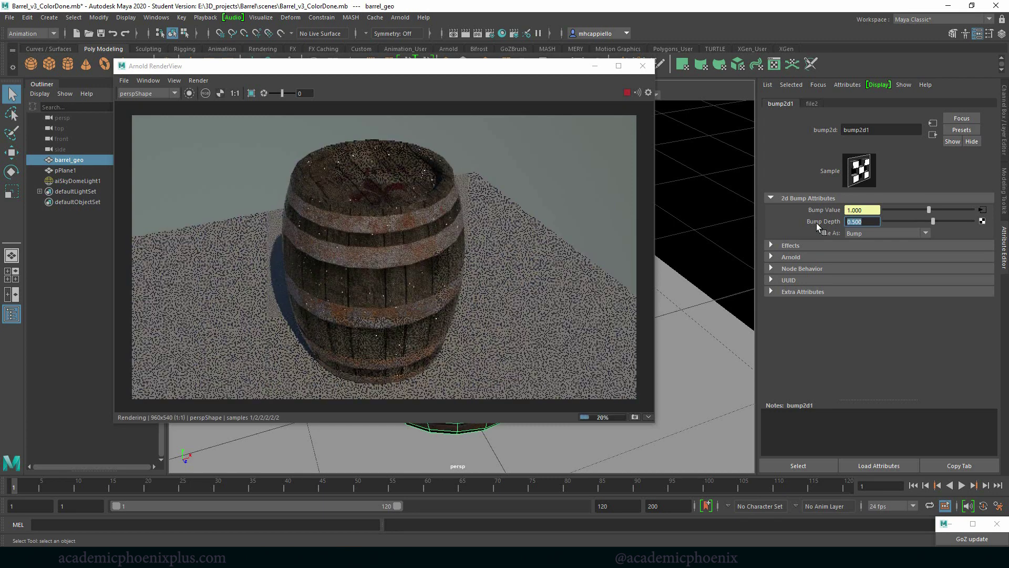
text(0)
key(Return)
Step: Load barrel_BMP.tif from sourceimages as file2's Image Name
click(983, 210)
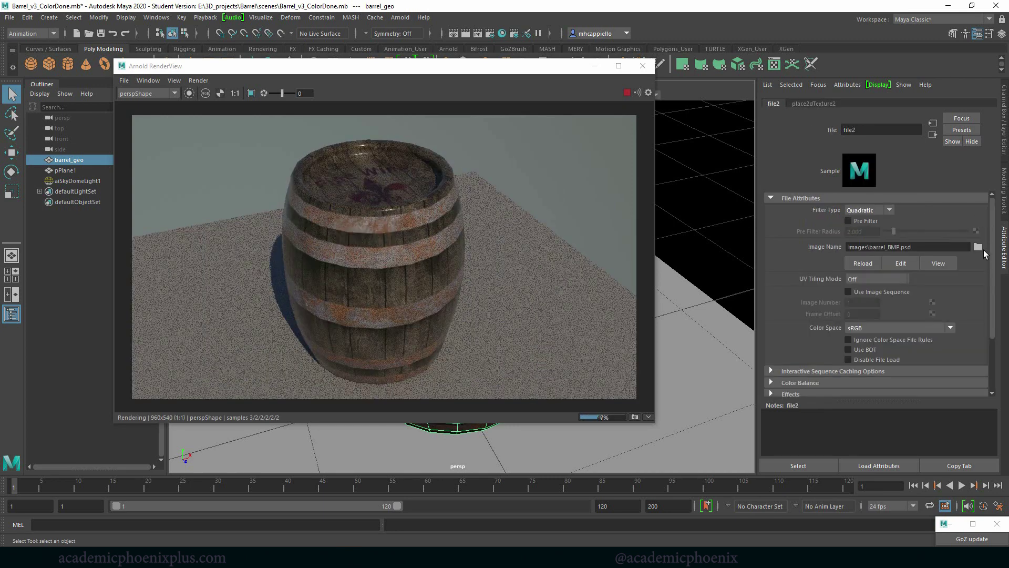
click(978, 246)
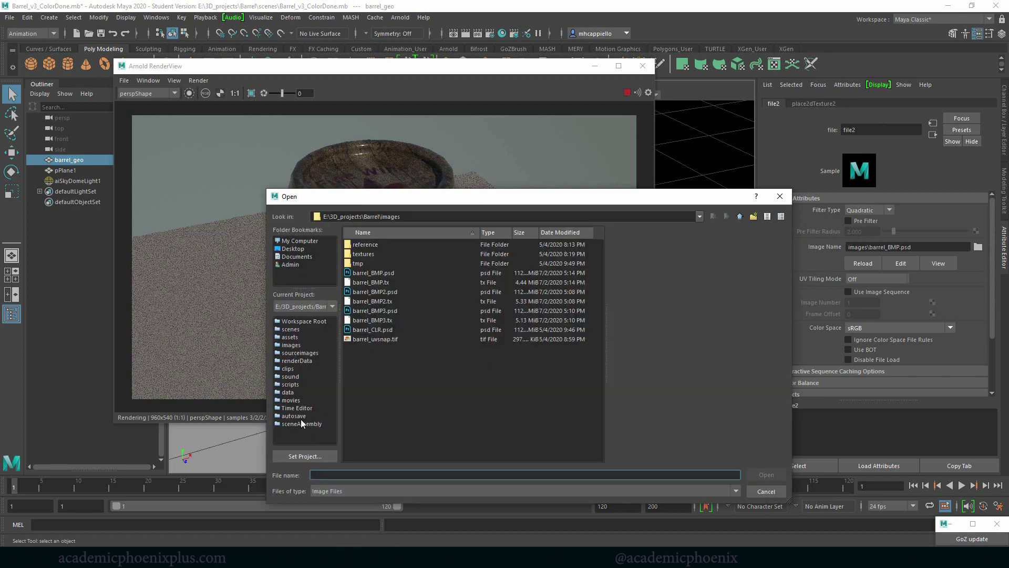
click(303, 353)
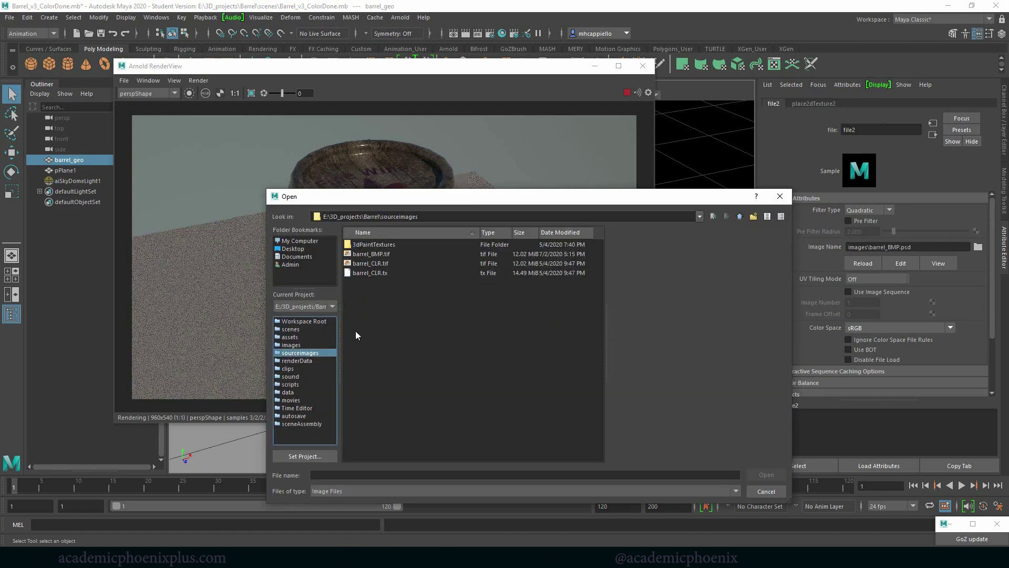
double_click(387, 254)
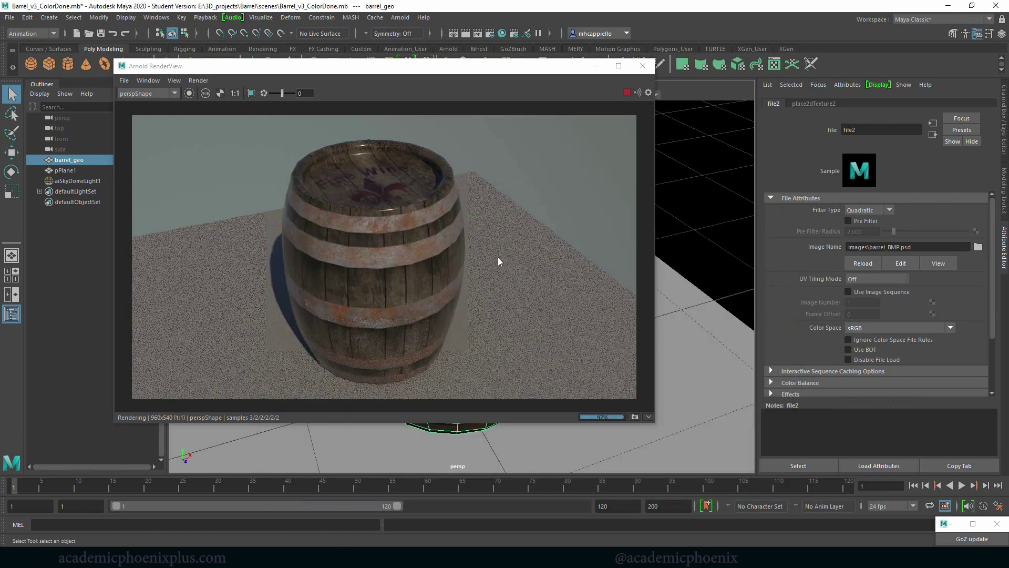
Step: Set bump2d1's Bump Depth back to 0.1
click(871, 223)
text(.1)
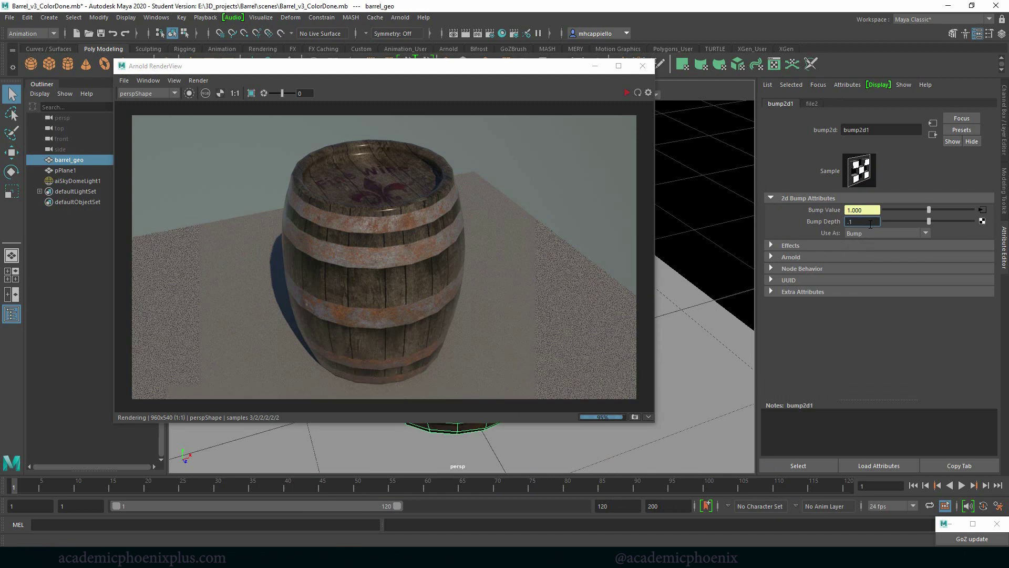
key(Return)
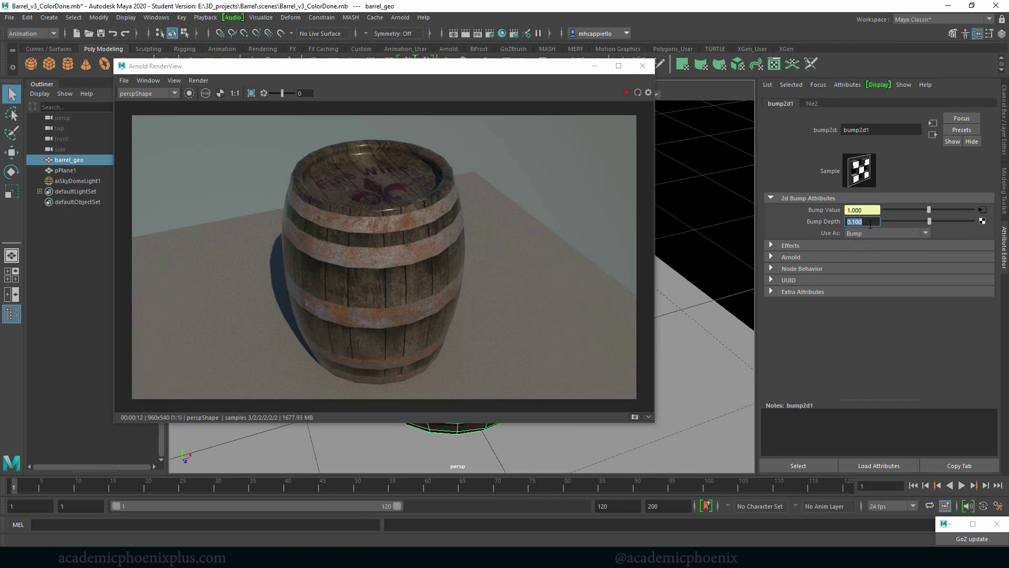
Step: Re-render the barrel in Arnold IPR, then set Bump Depth to -1 and render again
click(627, 92)
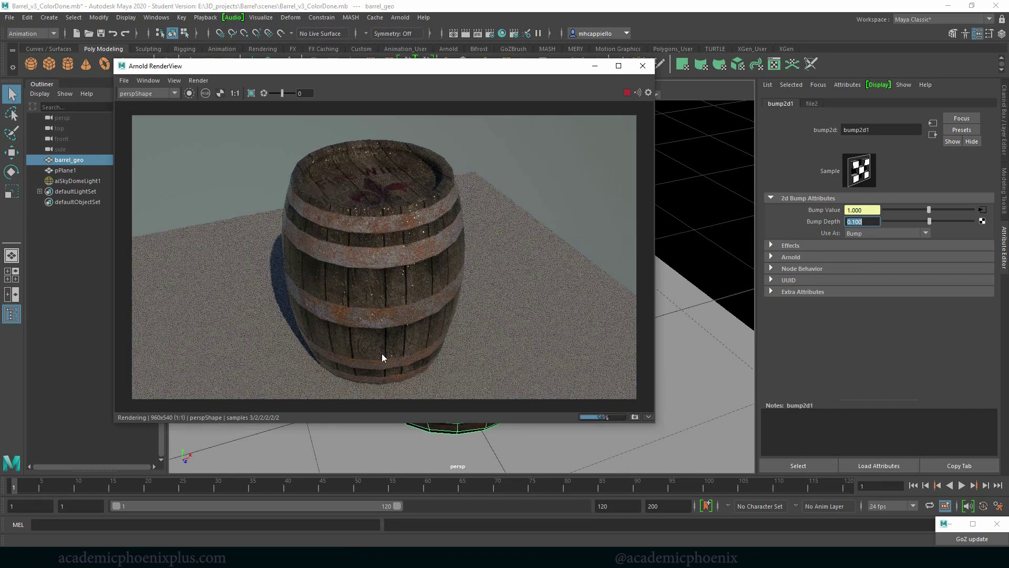
click(627, 93)
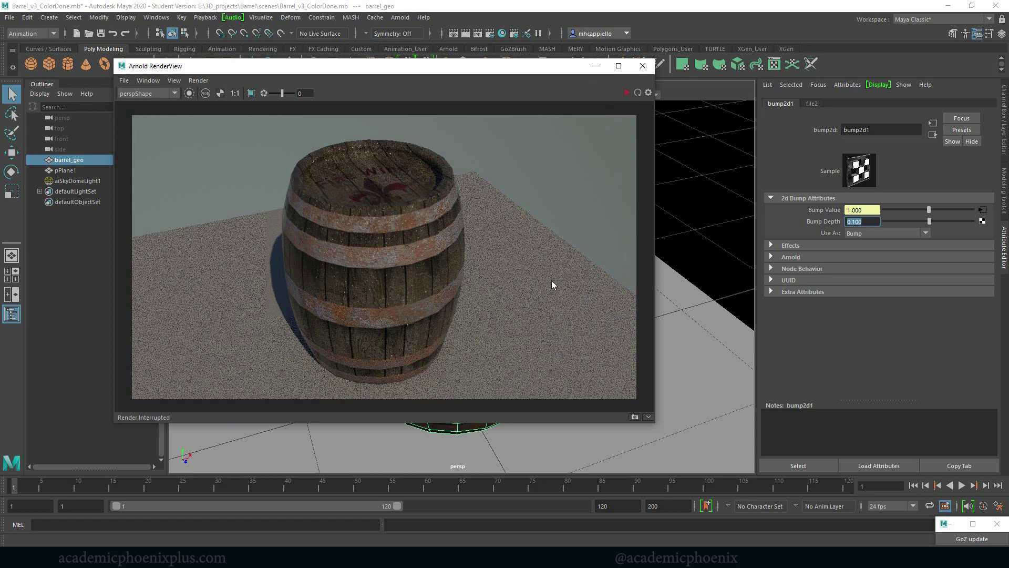
click(840, 221)
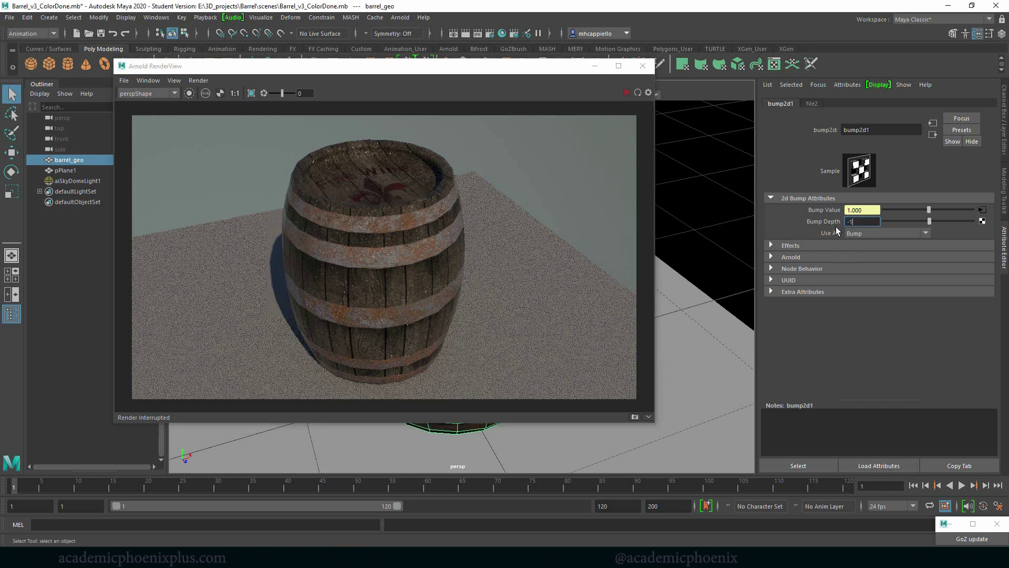
text(-1)
key(Return)
click(627, 92)
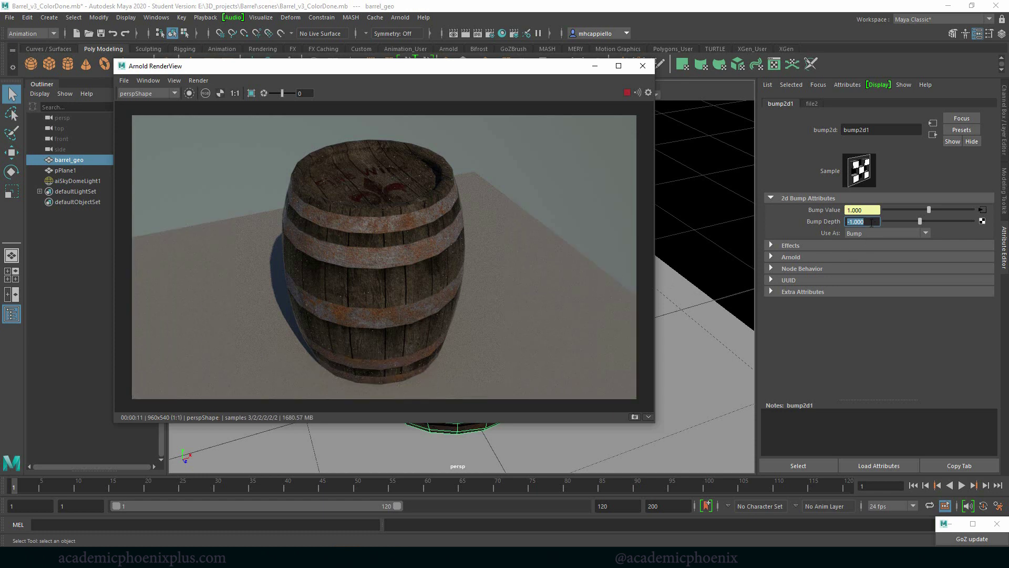
Step: Set Bump Depth to 0.5, then to 0
click(833, 222)
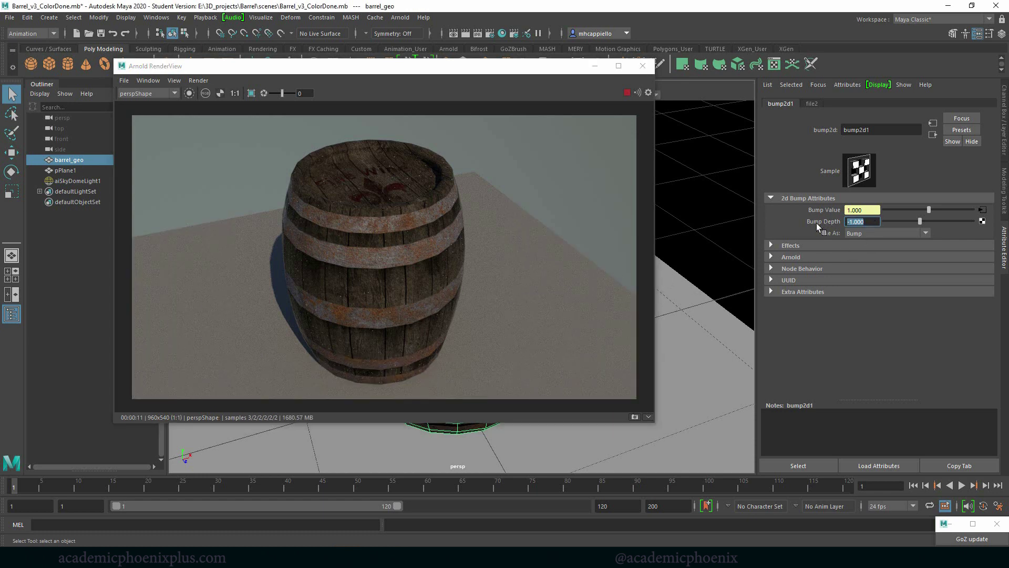
text(.5)
key(Return)
text(0)
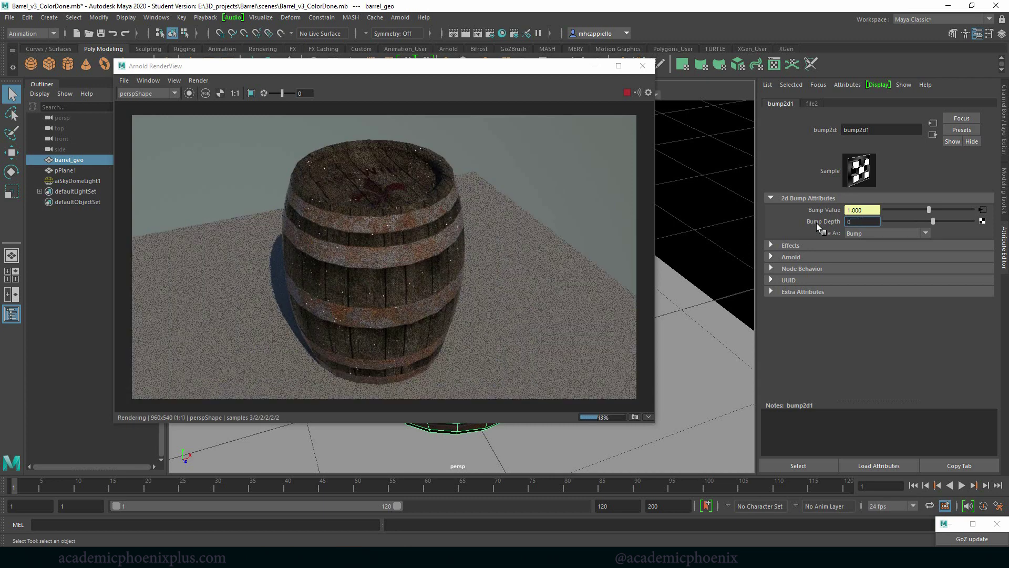
key(Return)
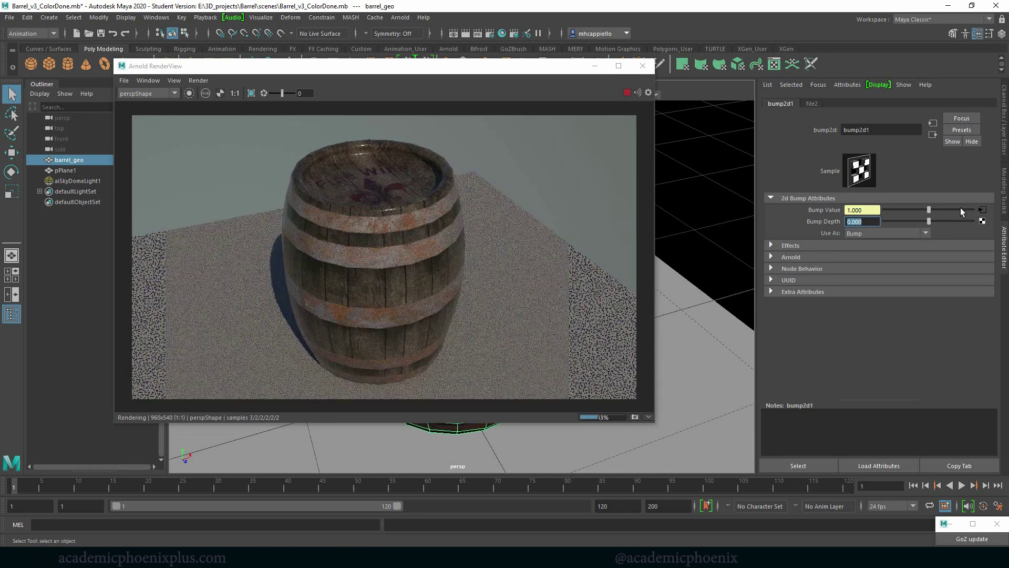
Step: Check file2's image, try Bump Depth 1, settle on 0, and orbit the view
click(982, 209)
click(934, 135)
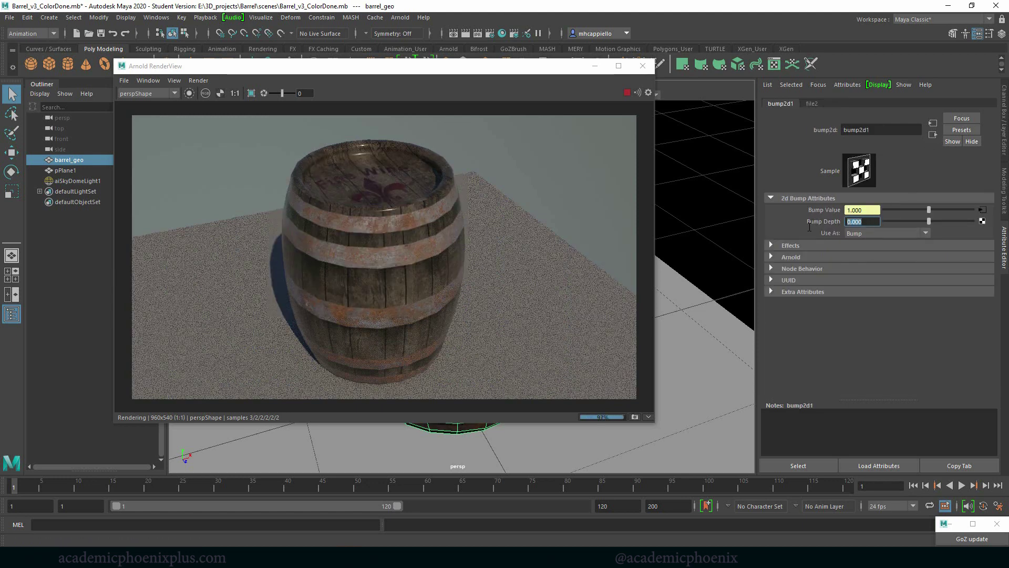
text(1)
key(Return)
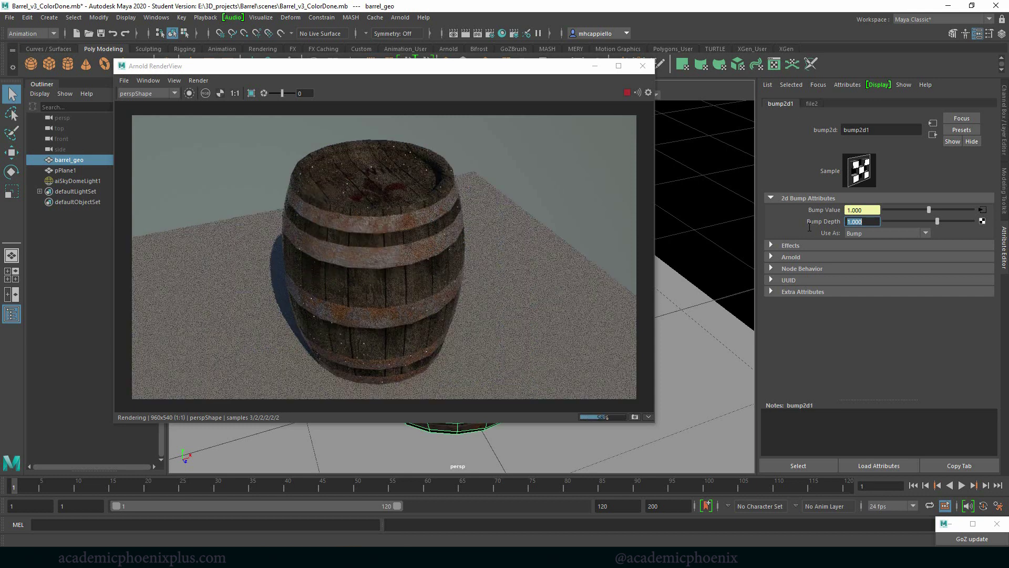
text(0)
key(Return)
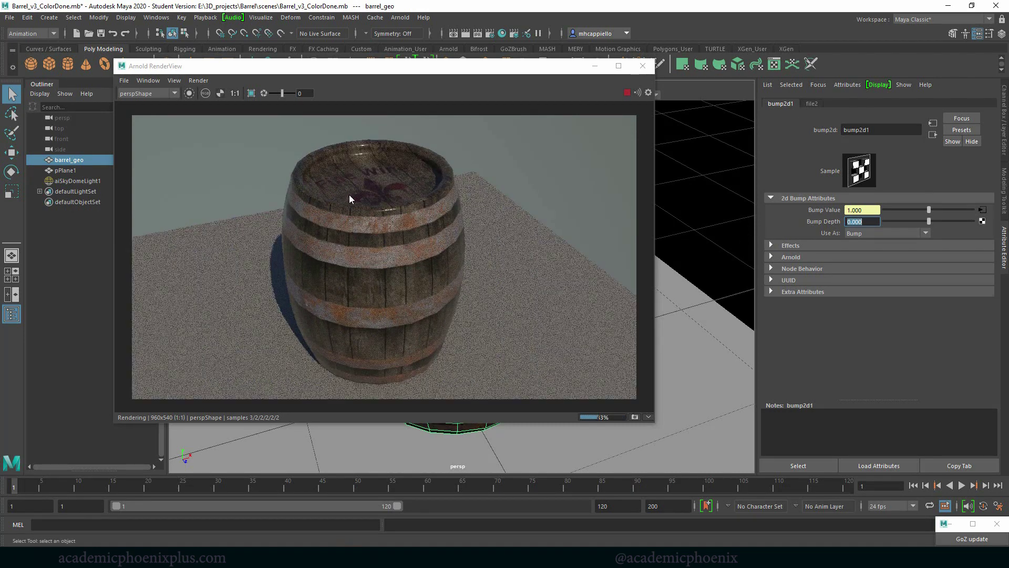
alt+drag(708, 250, 689, 244)
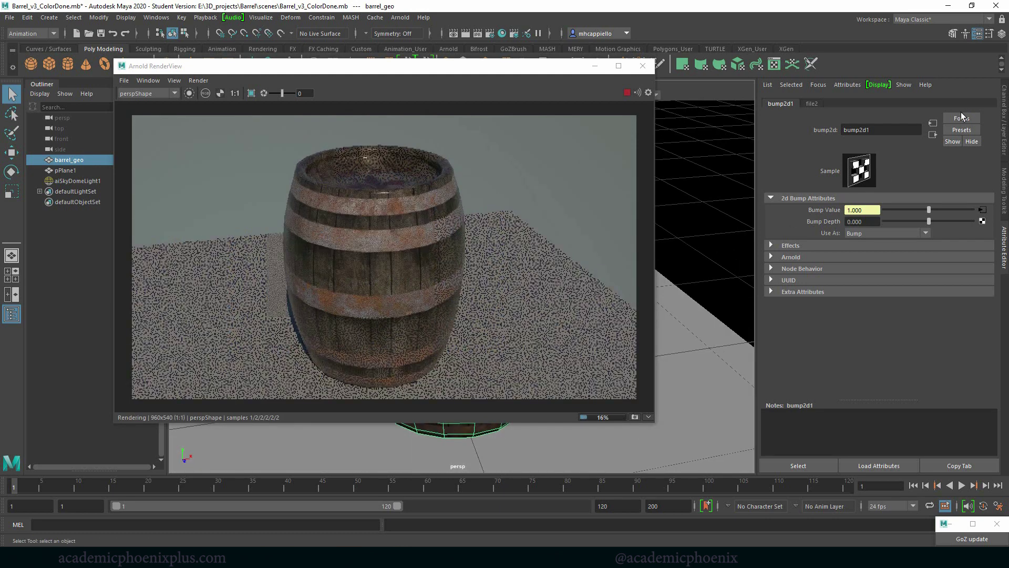
Step: Raise barrel_shader's Metalness to 1.0 and restart the Arnold IPR render
click(933, 135)
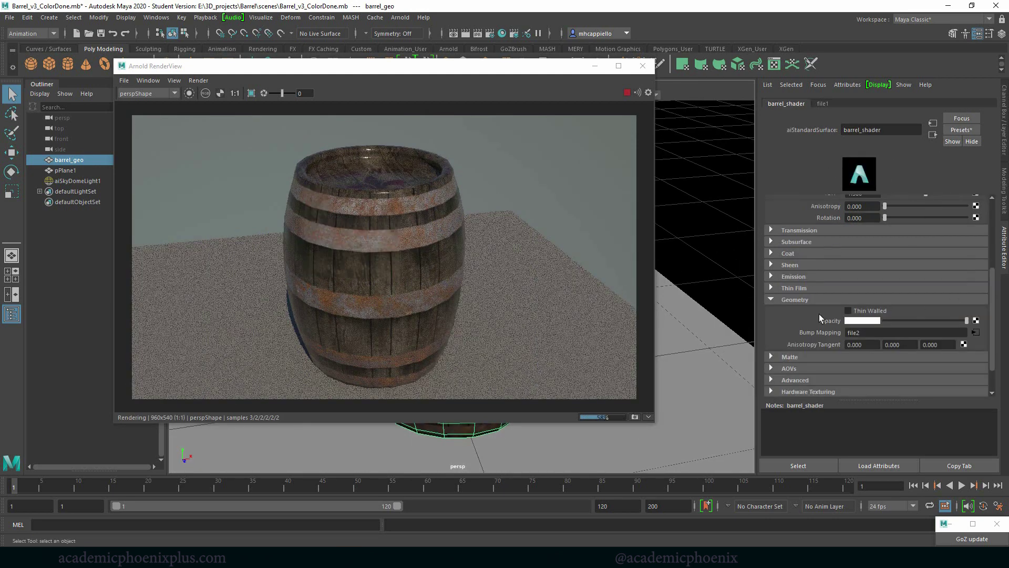
click(799, 299)
drag(992, 277, 996, 196)
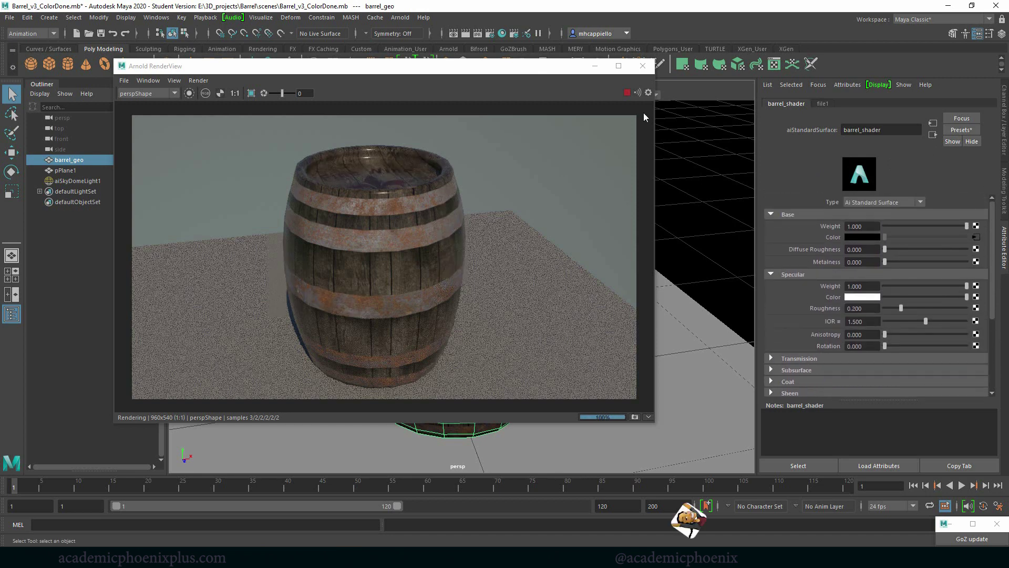
click(626, 93)
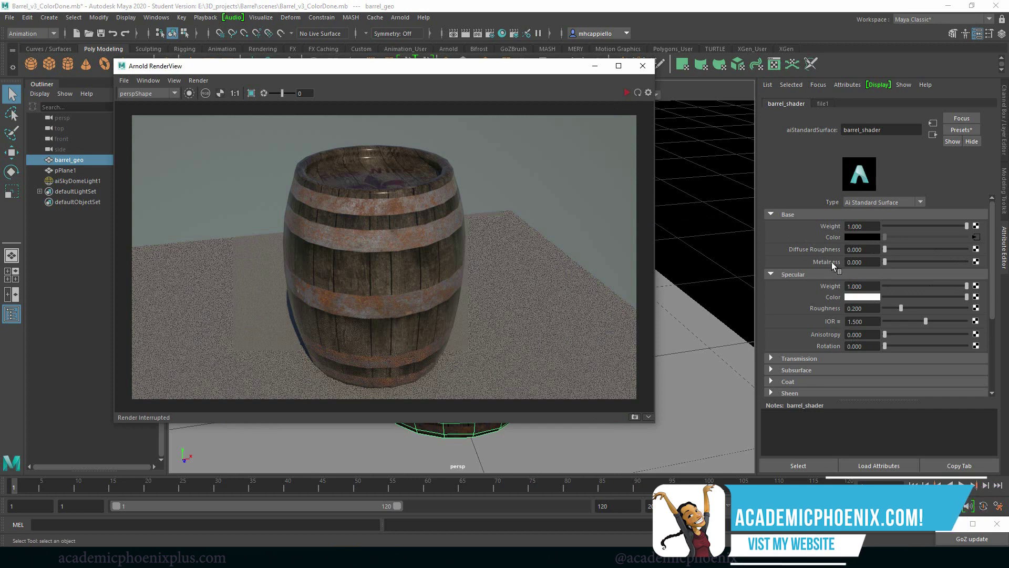
click(798, 274)
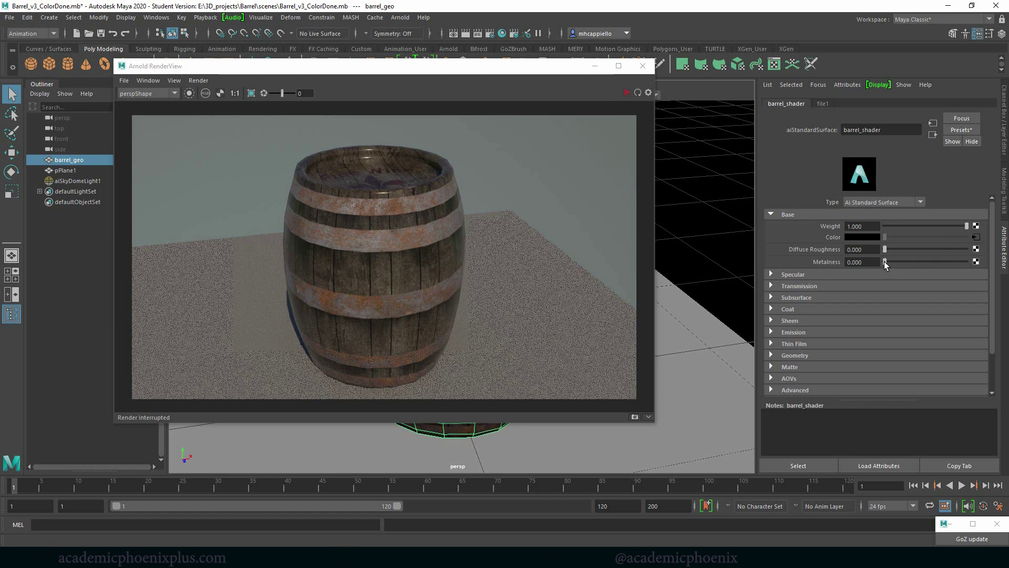
drag(913, 263, 973, 262)
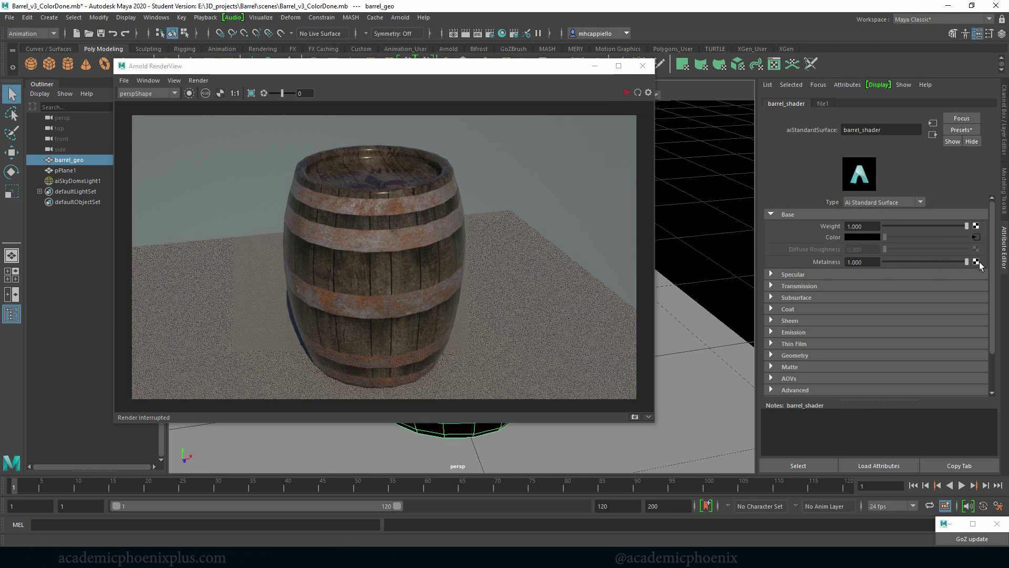
click(626, 93)
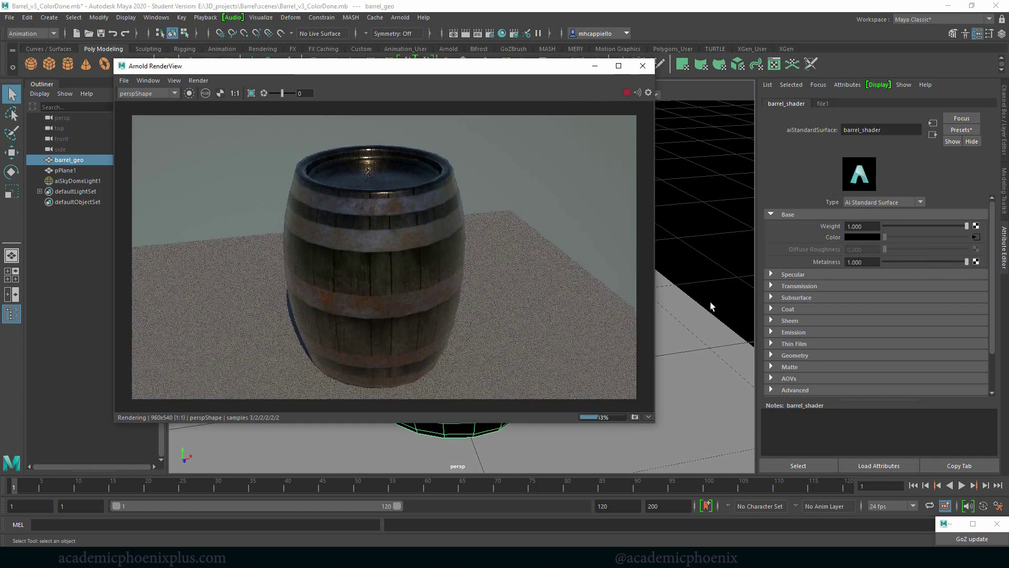